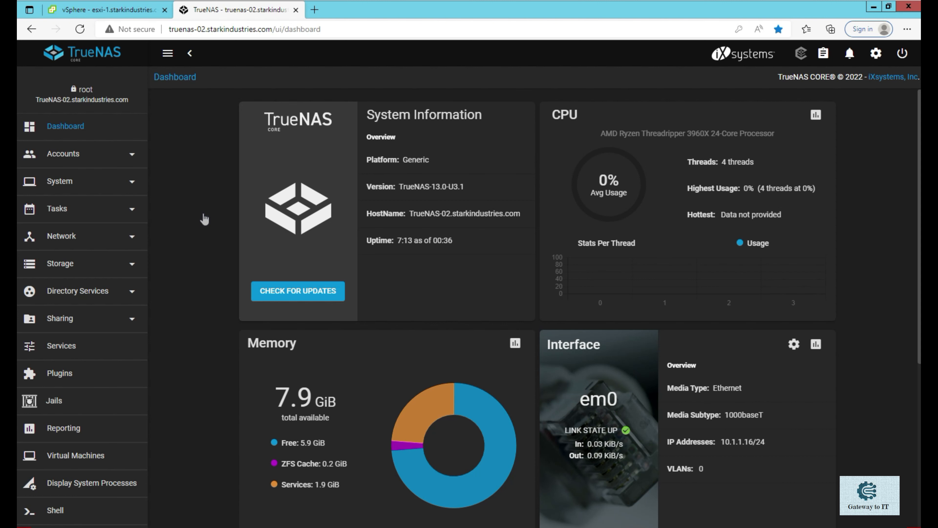
scroll(204, 219, "down", 3)
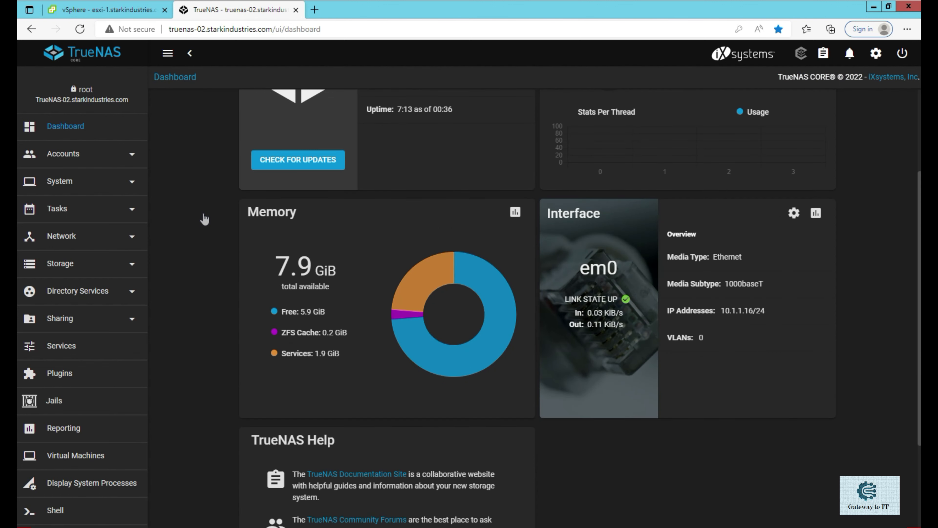
scroll(205, 219, "down", 3)
scroll(204, 220, "up", 3)
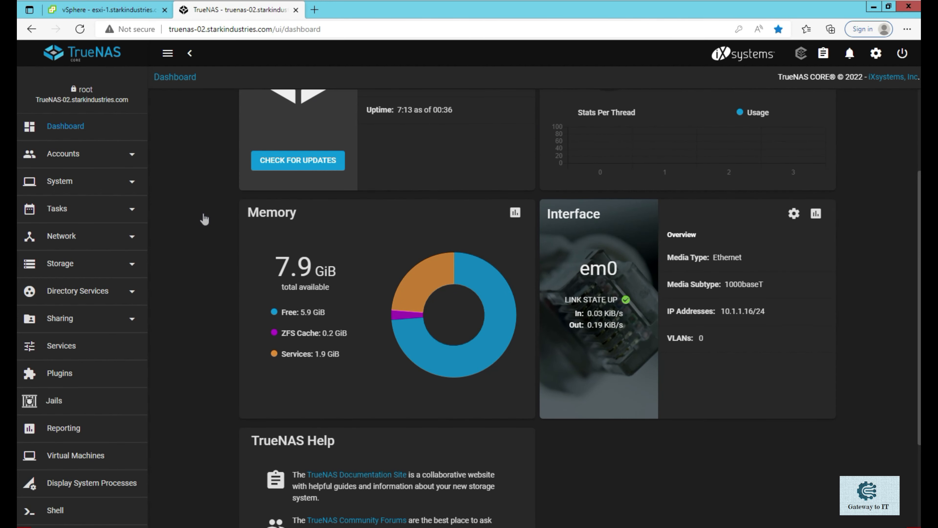
scroll(204, 219, "up", 3)
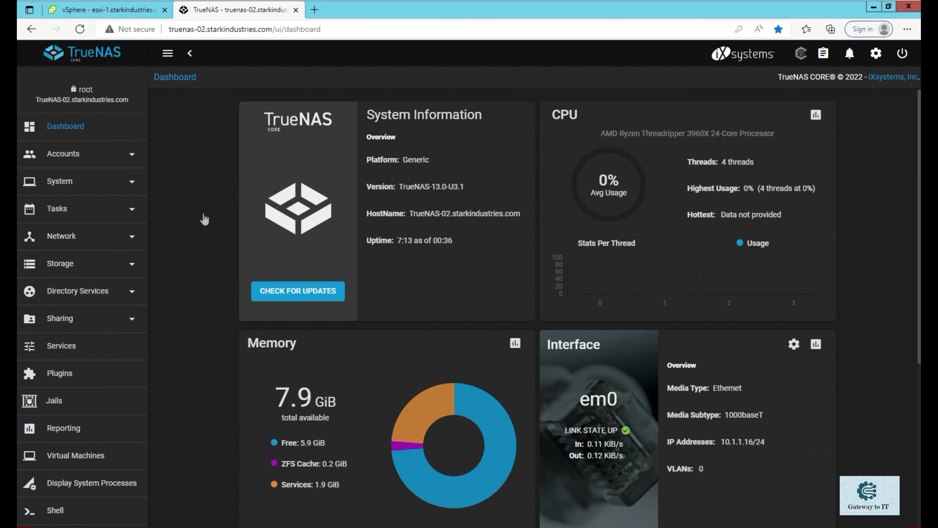
Start a new storage pool named iscsishare and show the available disks with non-unique serial numbers
left_click(60, 264)
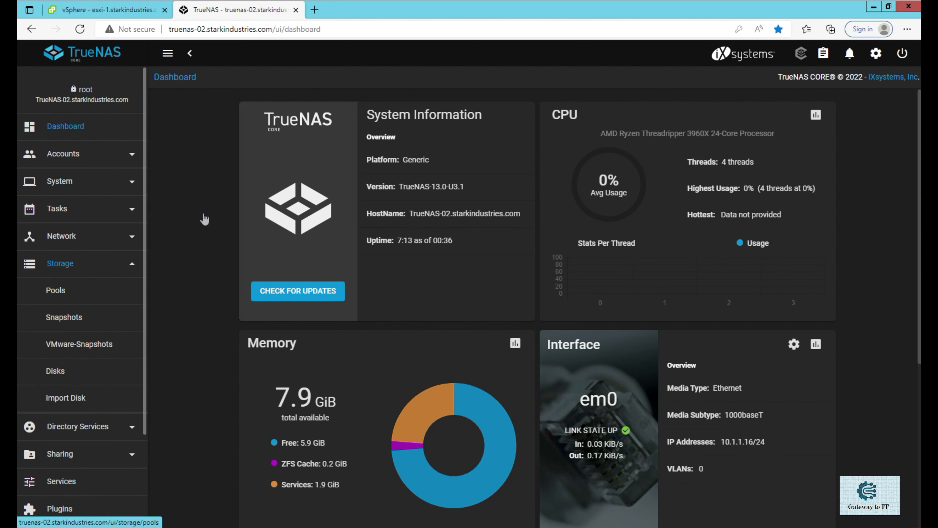
left_click(56, 290)
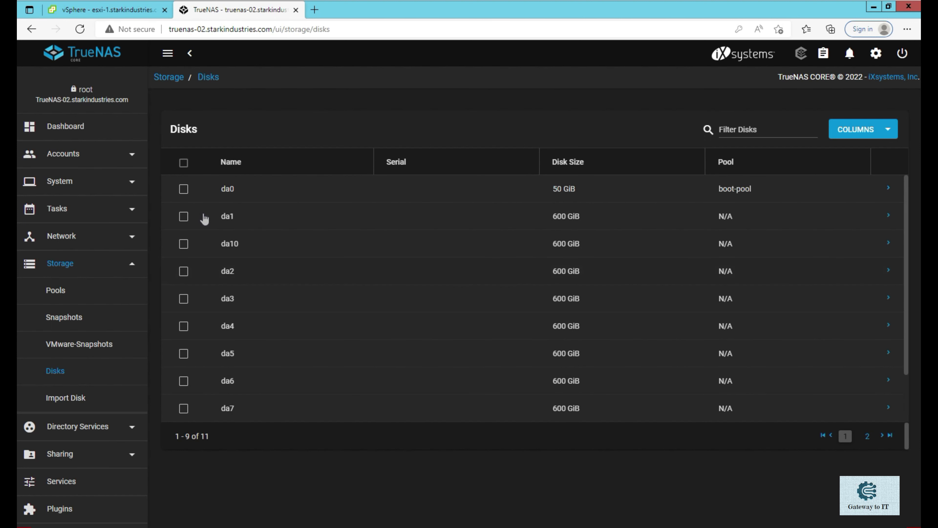
left_click(55, 291)
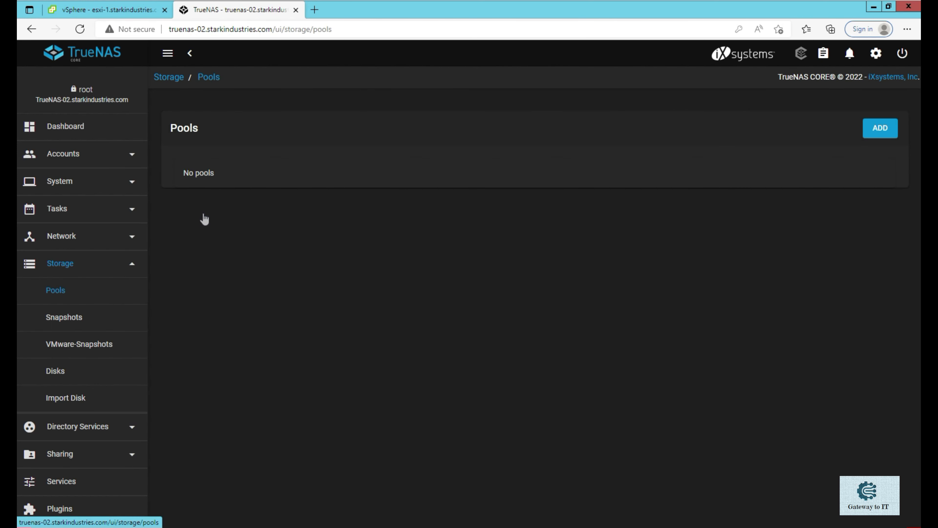
left_click(880, 129)
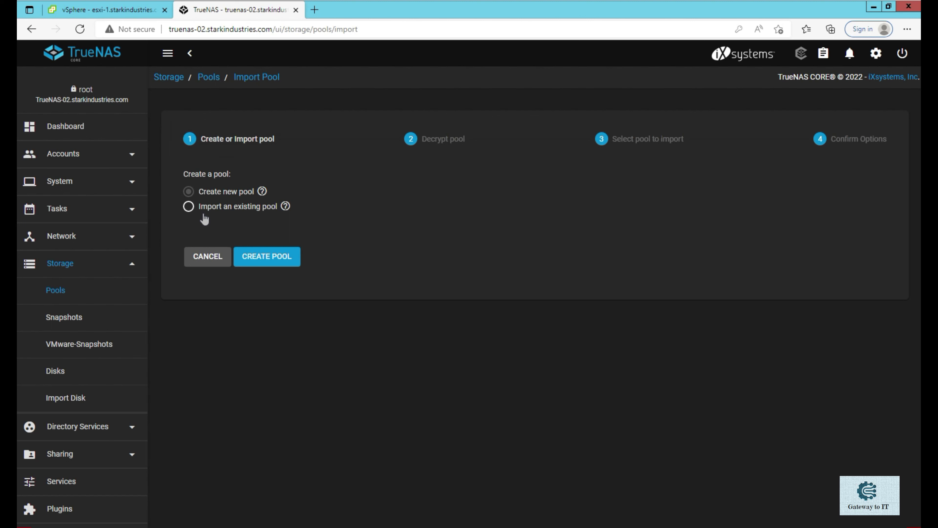
left_click(266, 257)
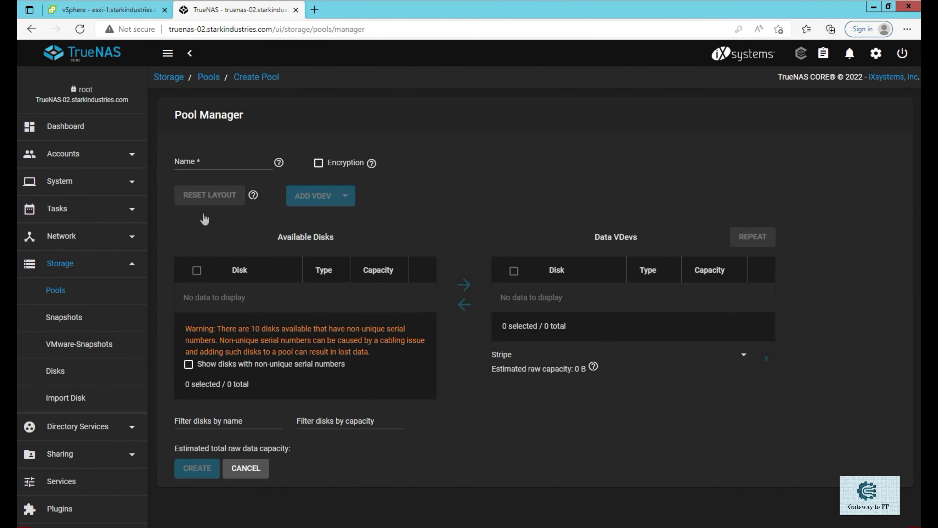
left_click(222, 162)
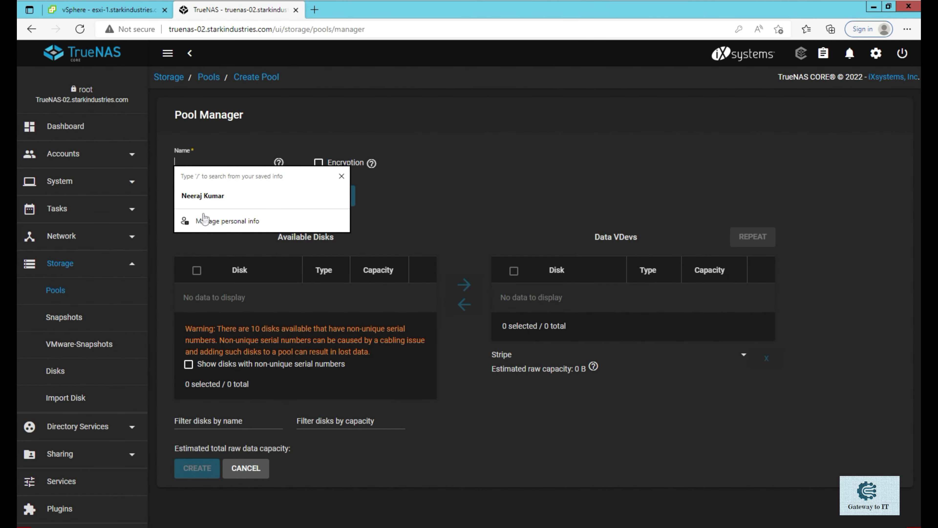
type("iscs")
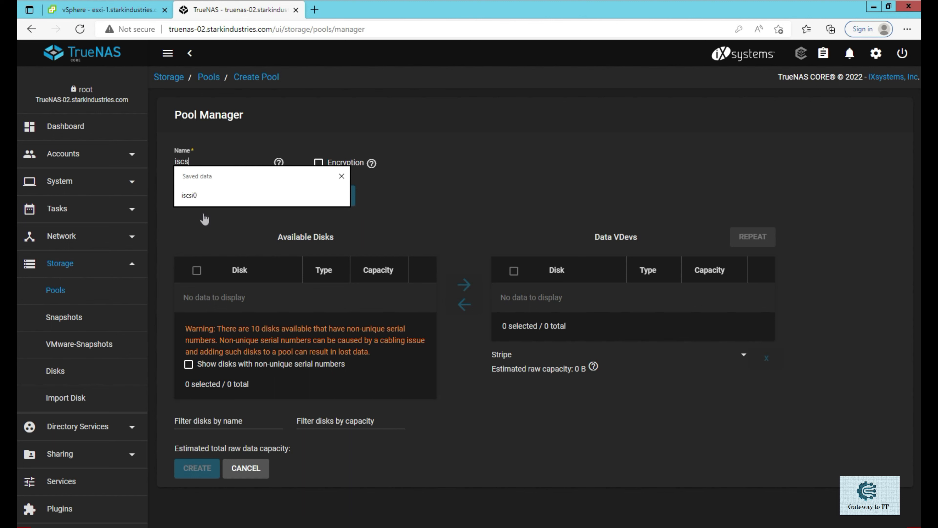
type("ishare")
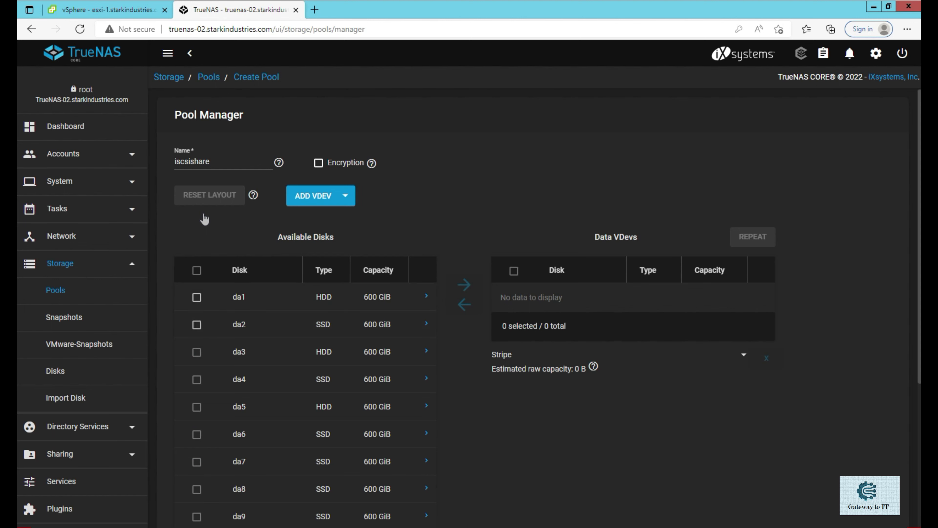
Add the disks da1 through da5 to the pool's data VDev
scroll(204, 218, "down", 3)
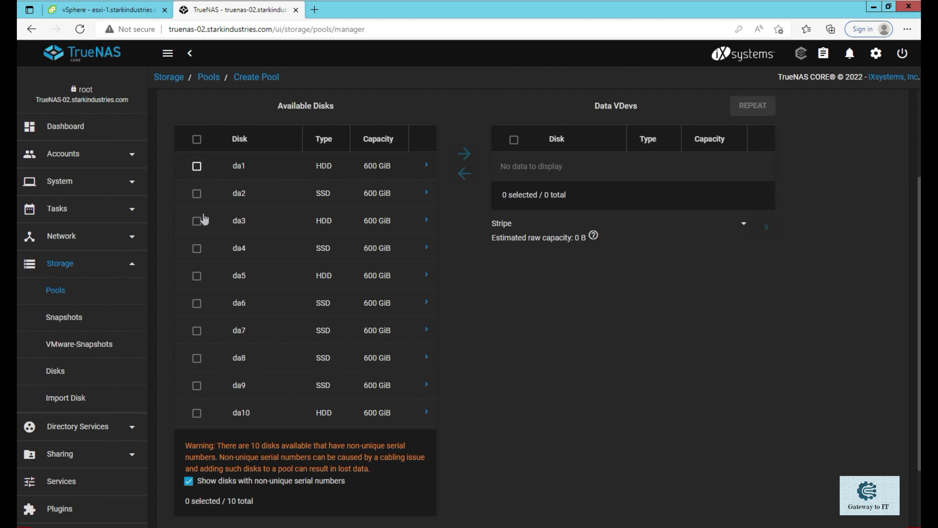
key("space")
key("Tab")
key("space")
key("Tab")
key("space")
key("Tab")
key("space")
key("Tab")
key("space")
scroll(204, 219, "up", 3)
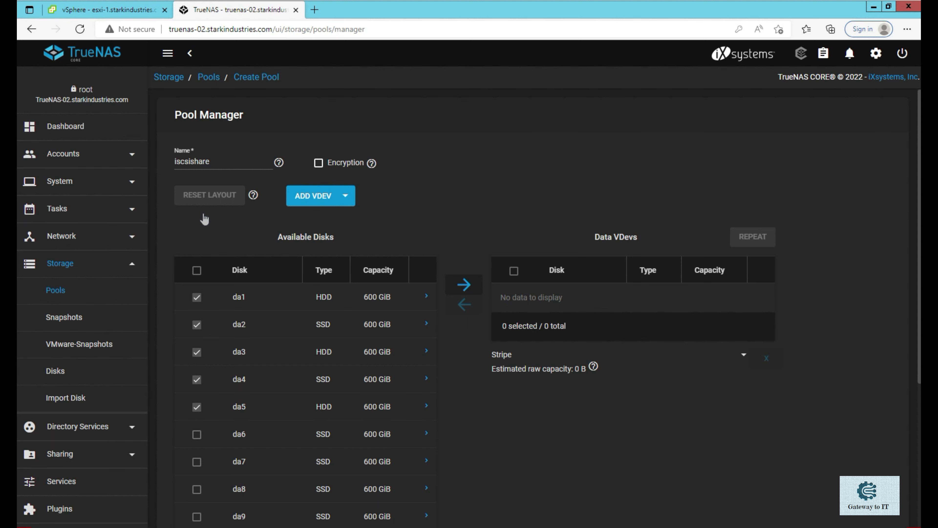
key("Return")
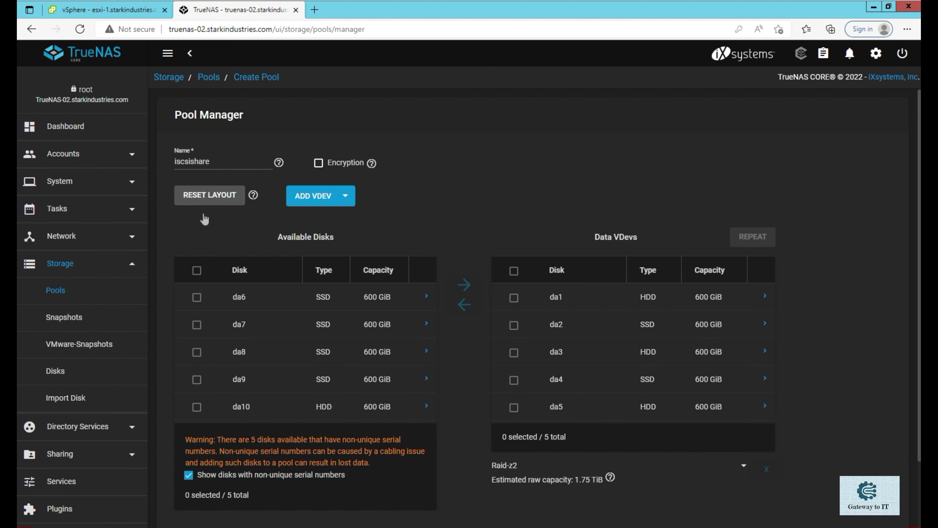
Set the data VDev's layout to Stripe
scroll(205, 219, "down", 2)
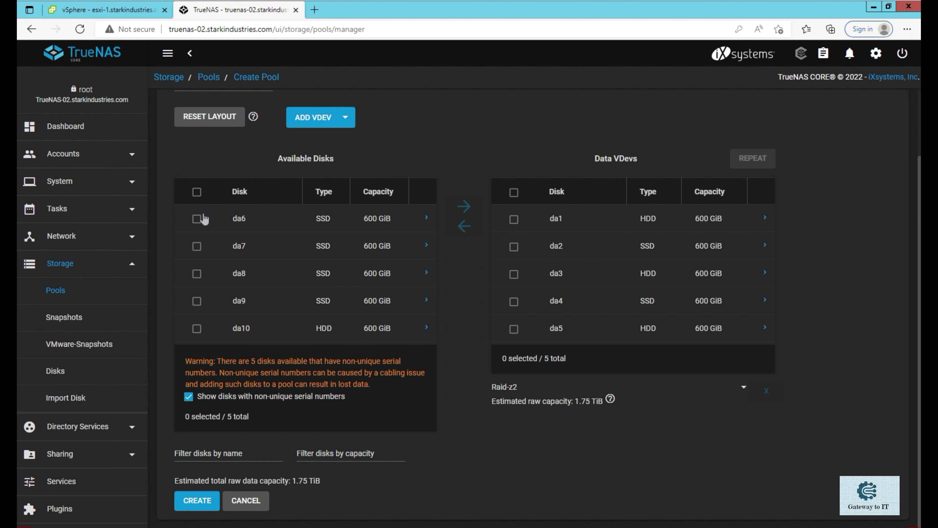
key("Return")
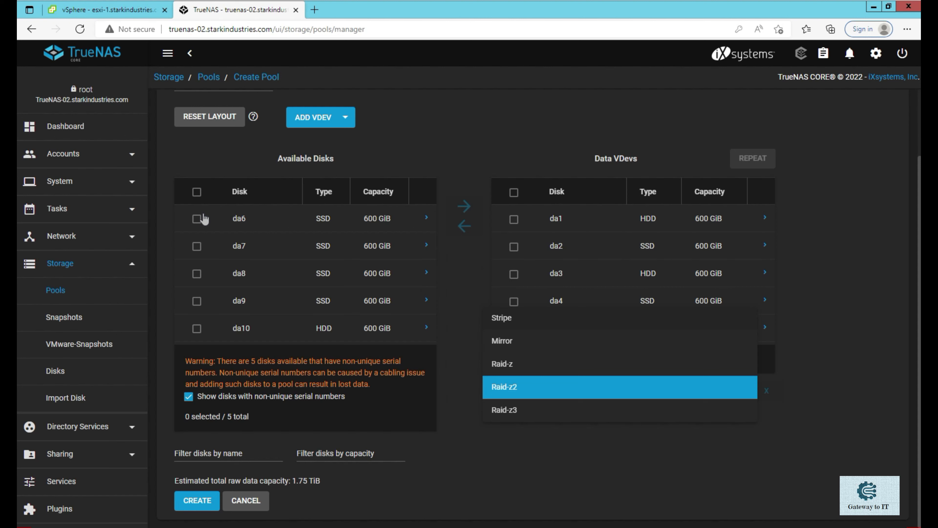
key("Up")
key("Up")
key("Up")
key("Return")
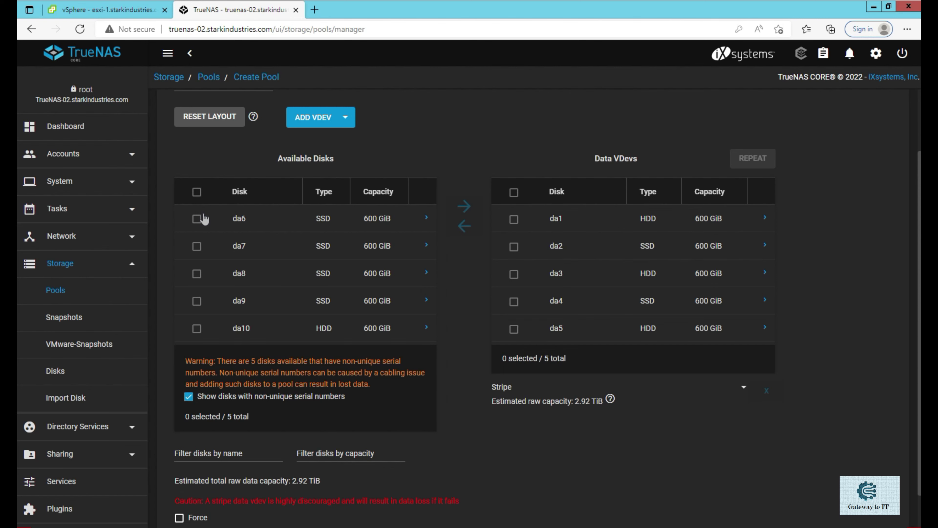
scroll(204, 219, "down", 1)
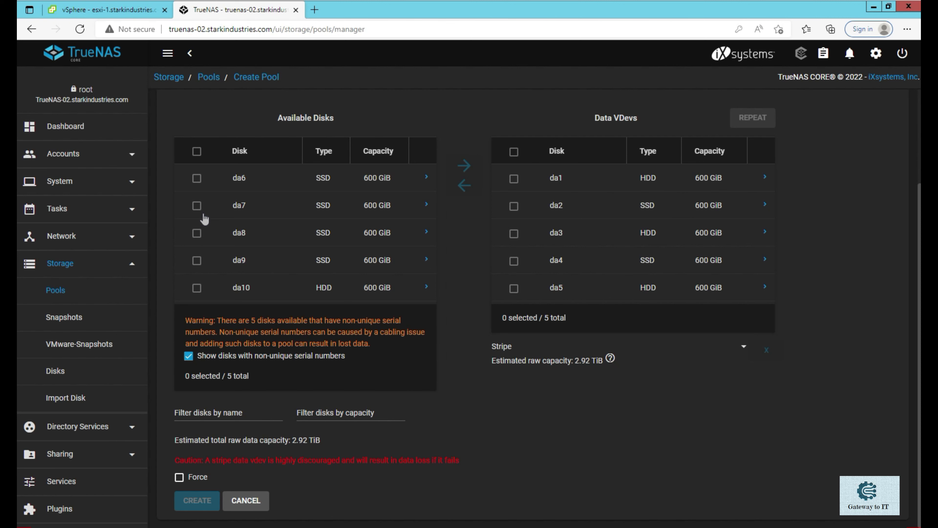
key("Return")
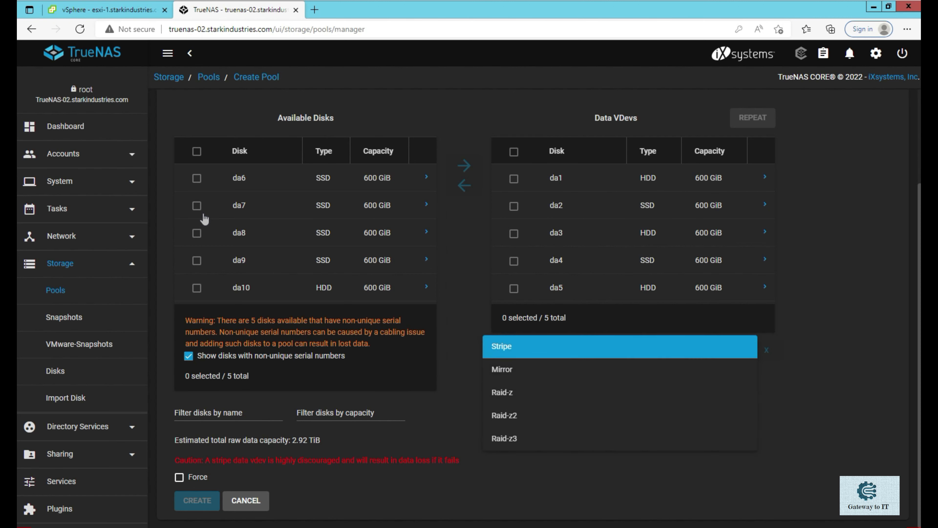
key("Return")
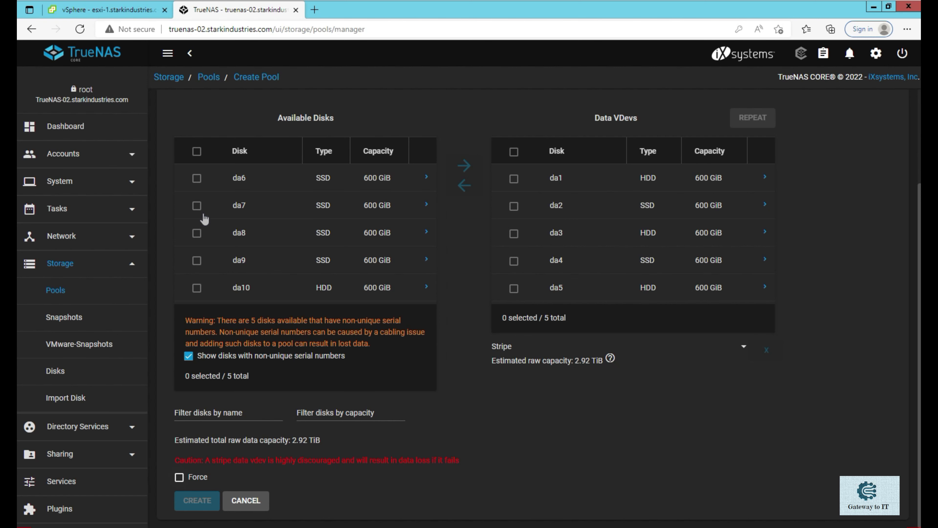
Force the striped layout, accept the stripe and disk-erase warnings, and create the pool
key("space")
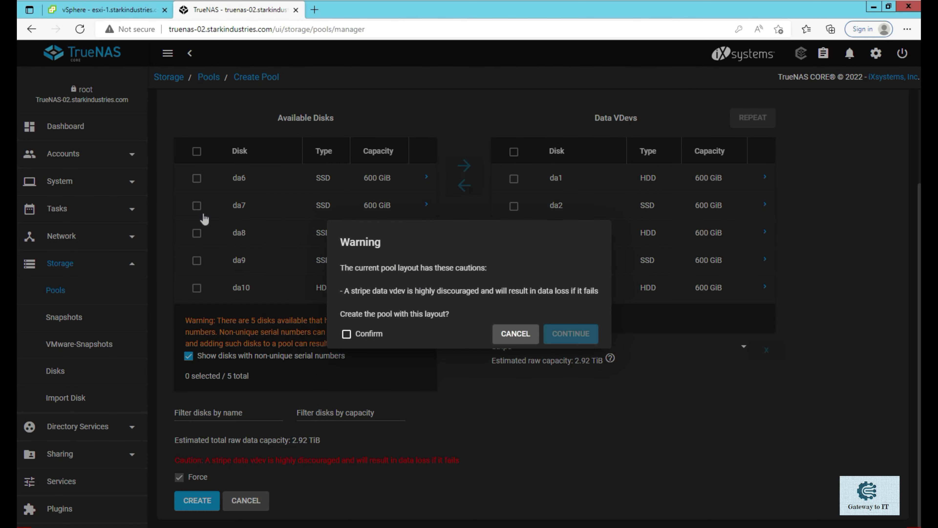
key("space")
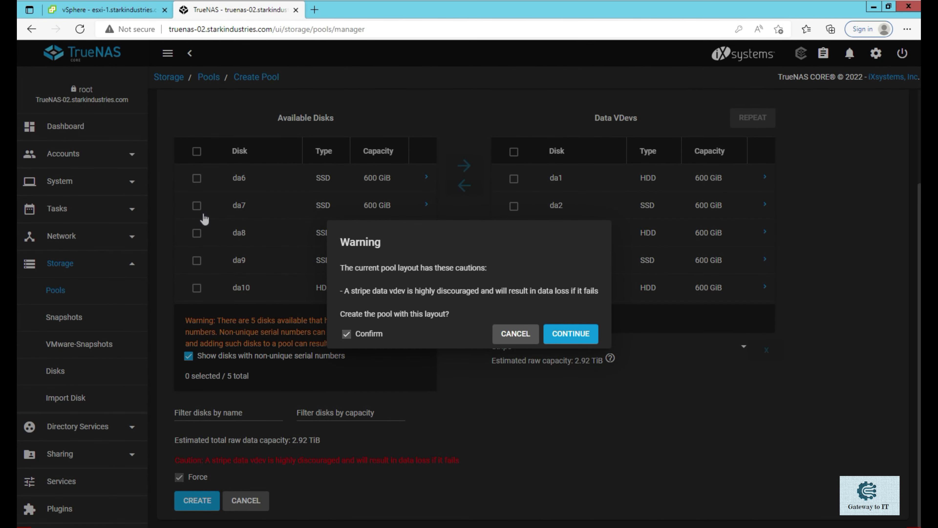
key("Escape")
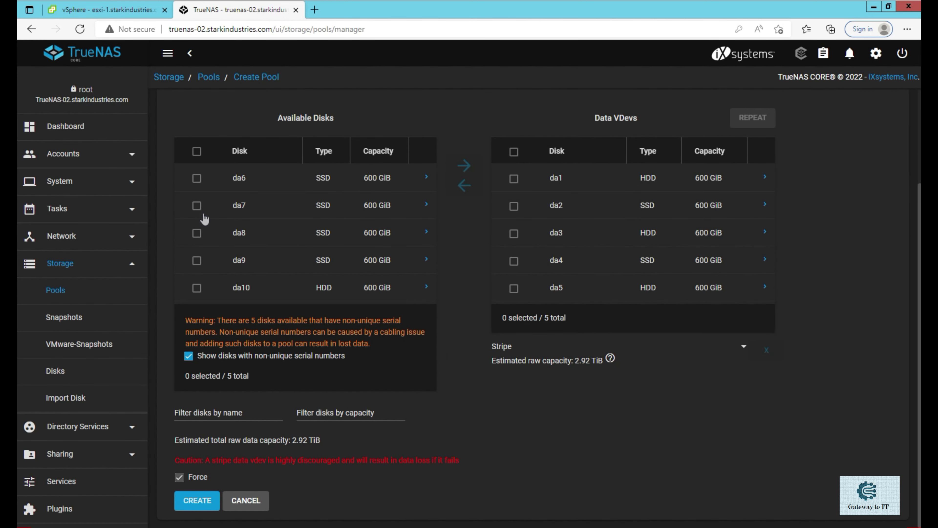
key("Return")
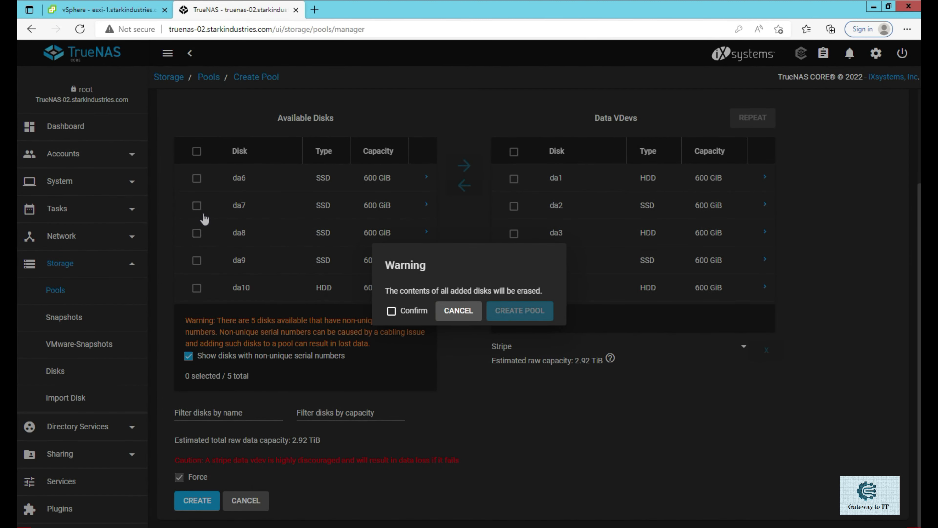
key("space")
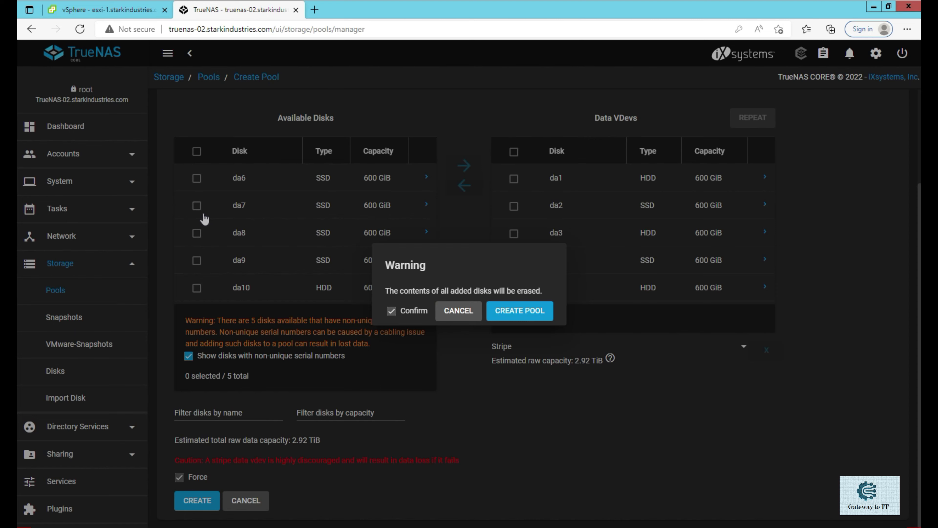
key("Return")
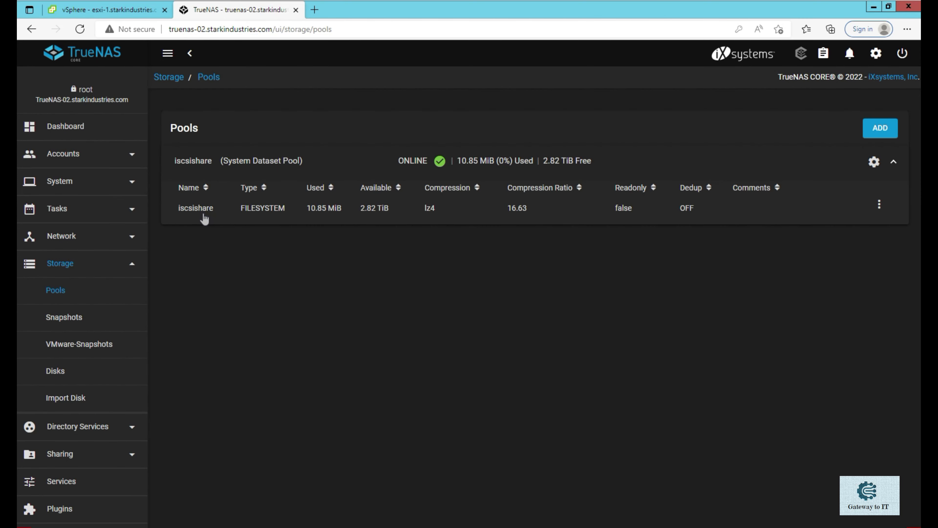
left_click(204, 215)
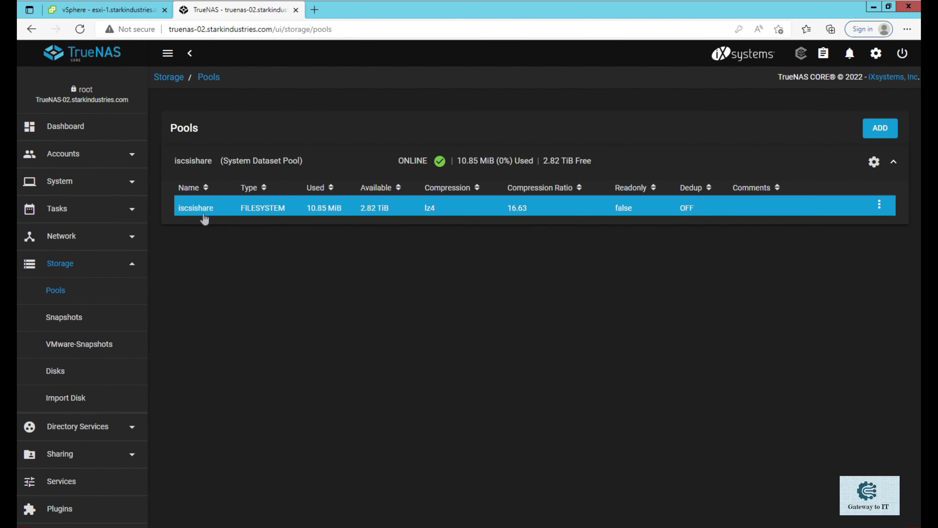
left_click(204, 214)
left_click(203, 215)
left_click(204, 214)
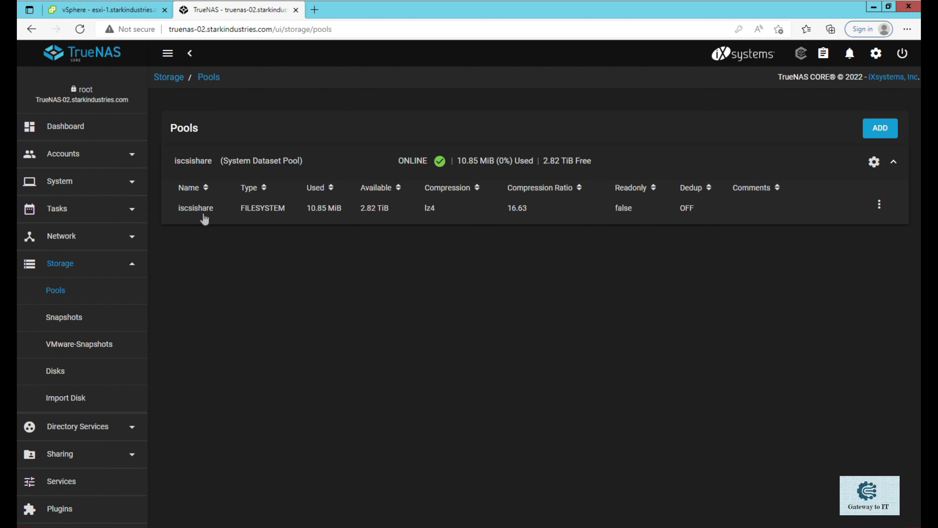
left_click(204, 214)
left_click(204, 215)
left_click(204, 214)
Add a zvol named lun0 to the iscsishare pool with the comment lun0 and a size of 100 GiB
left_click(203, 215)
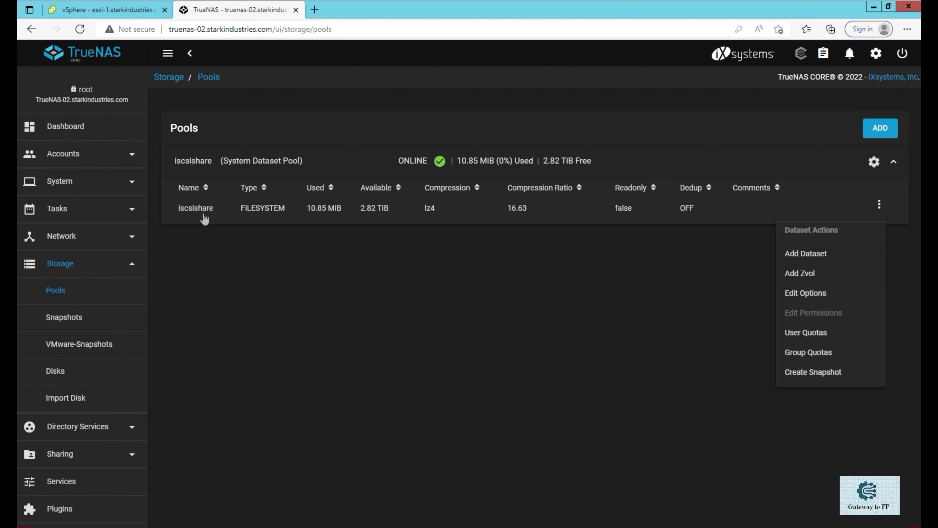
left_click(799, 273)
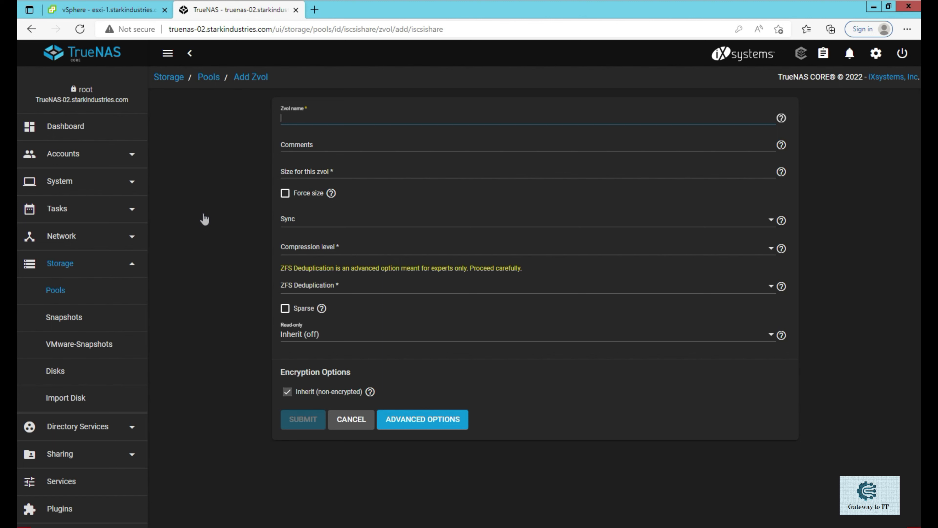
type("lun0")
key("ctrl+a")
key("ctrl+c")
key("Tab")
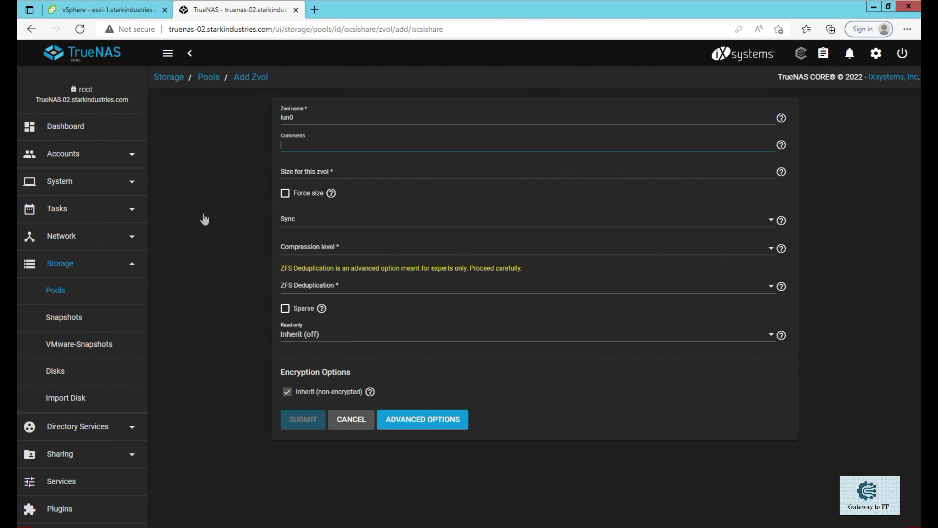
key("ctrl+v")
key("Tab")
type("100 GiB")
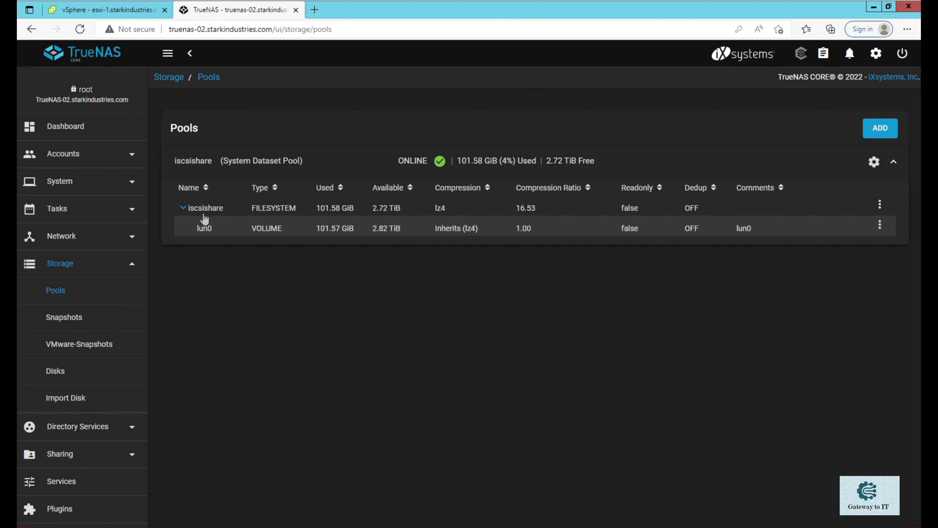
Add a zvol named lun1 to the iscsishare pool with the comment lun1 and a size of 100 GiB
left_click(204, 216)
left_click(204, 216)
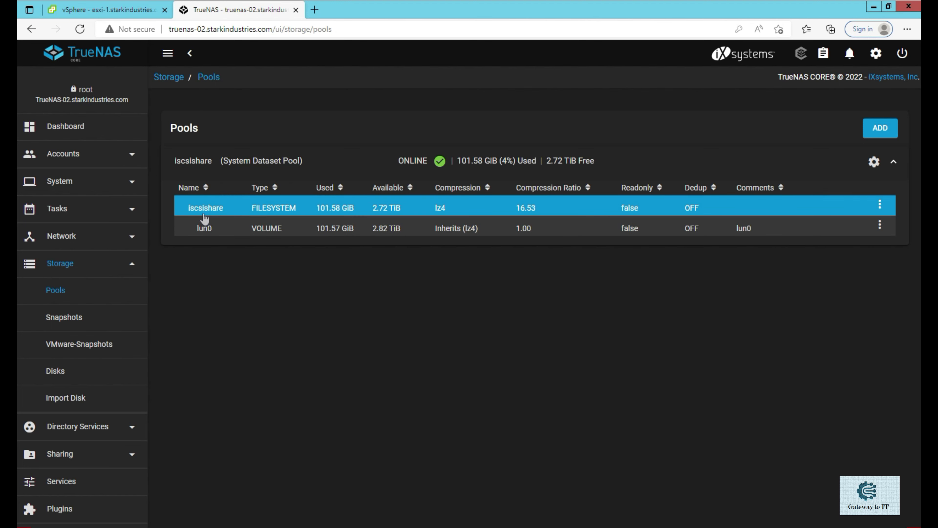
left_click(880, 204)
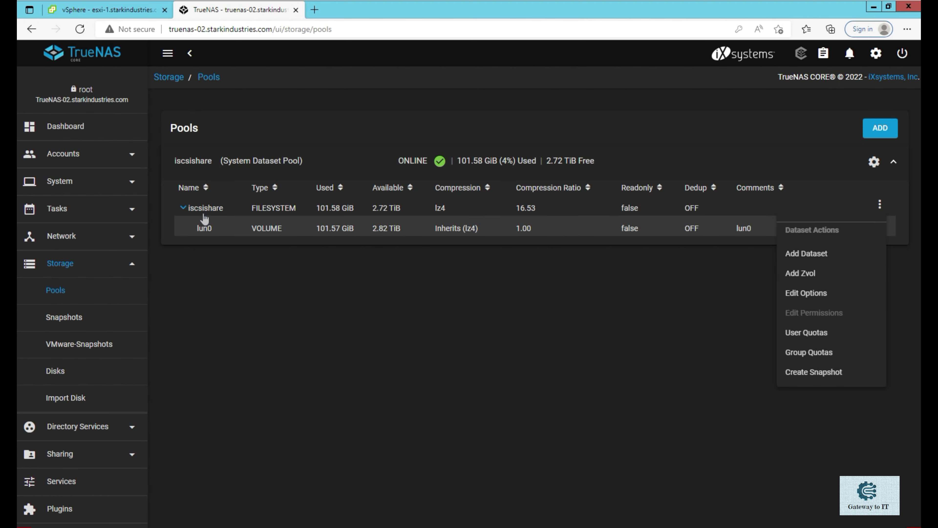
left_click(800, 274)
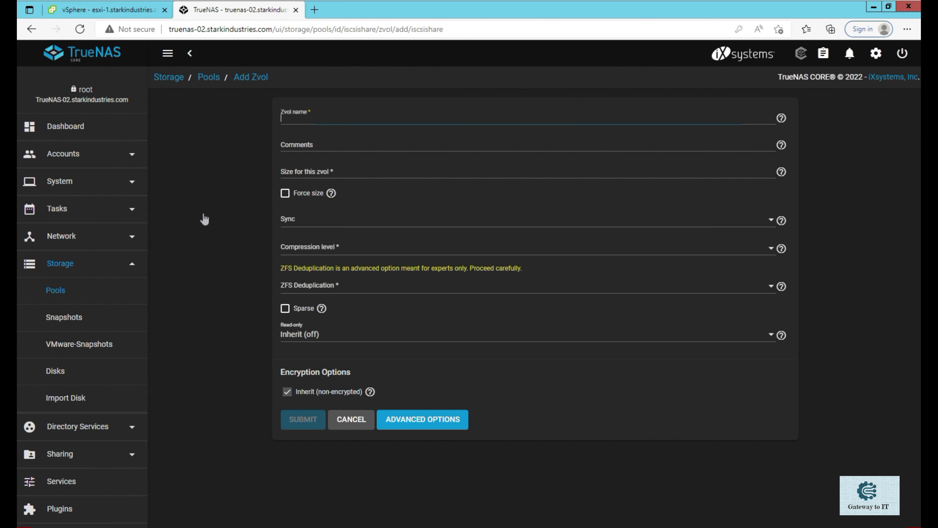
type("lun1")
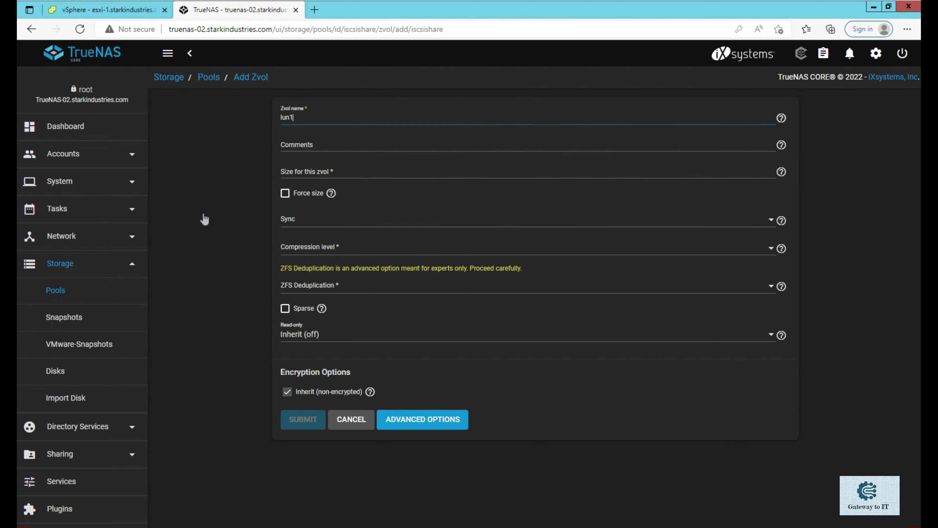
key("ctrl+a")
key("ctrl+c")
key("Tab")
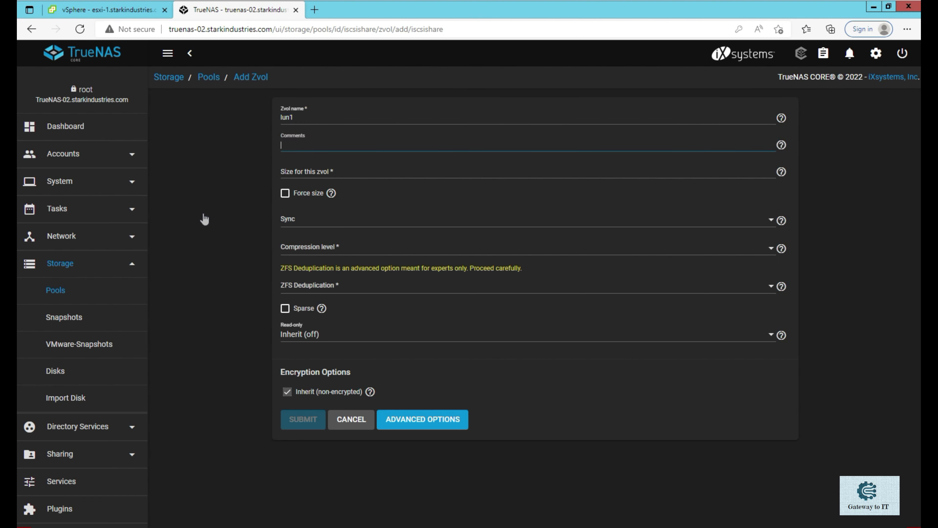
key("ctrl+v")
key("Tab")
type("10")
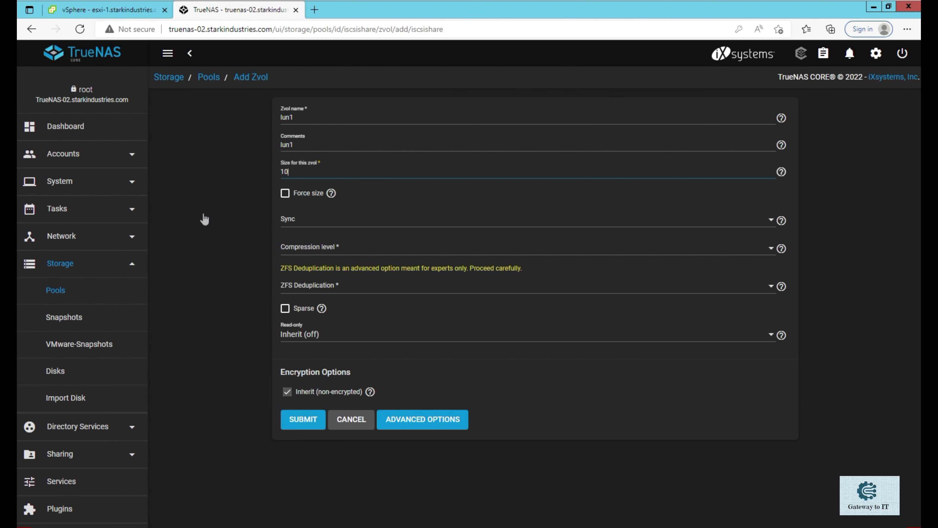
type("0 GiB")
key("Return")
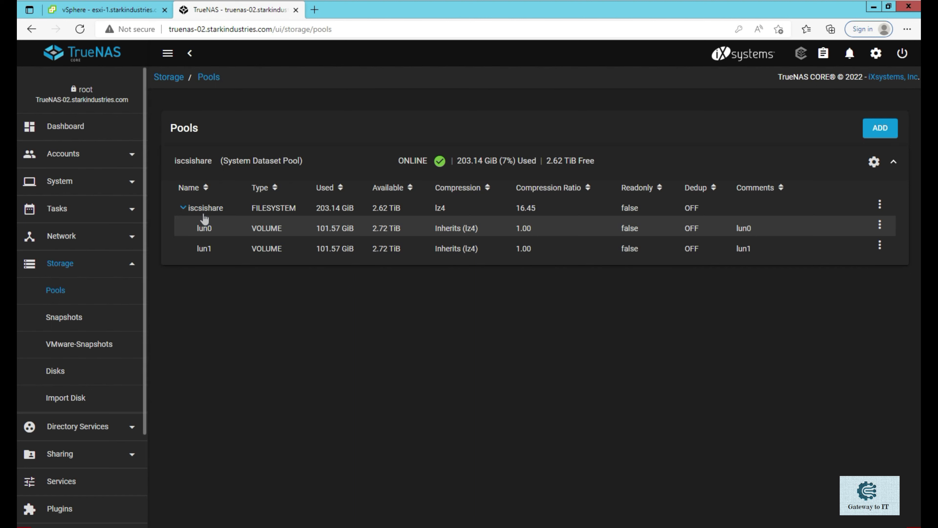
Save the global target configuration for iSCSI block shares and enable the iSCSI service to start automatically
left_click(60, 454)
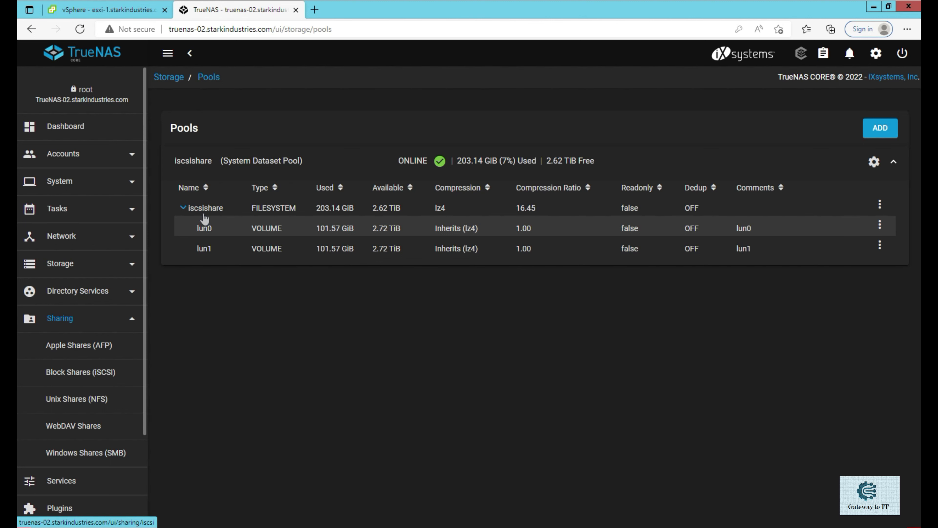
left_click(80, 372)
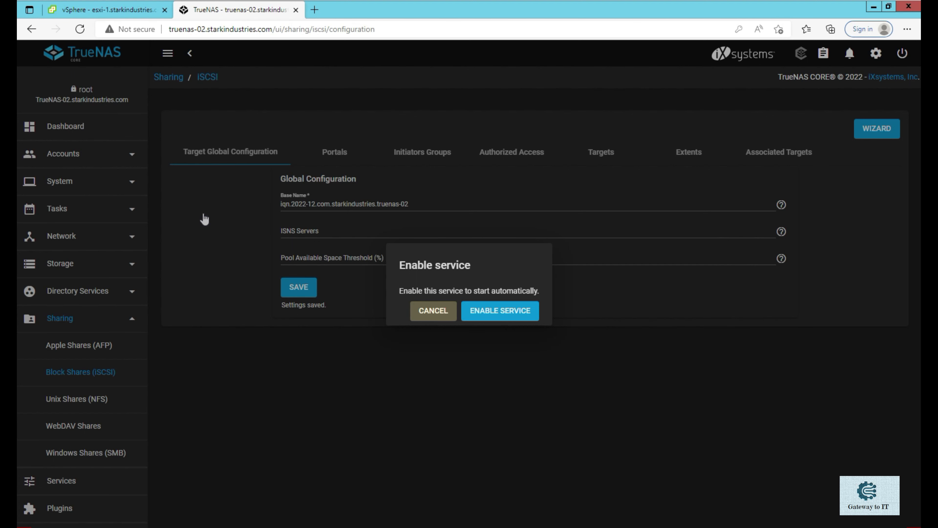
key("Return")
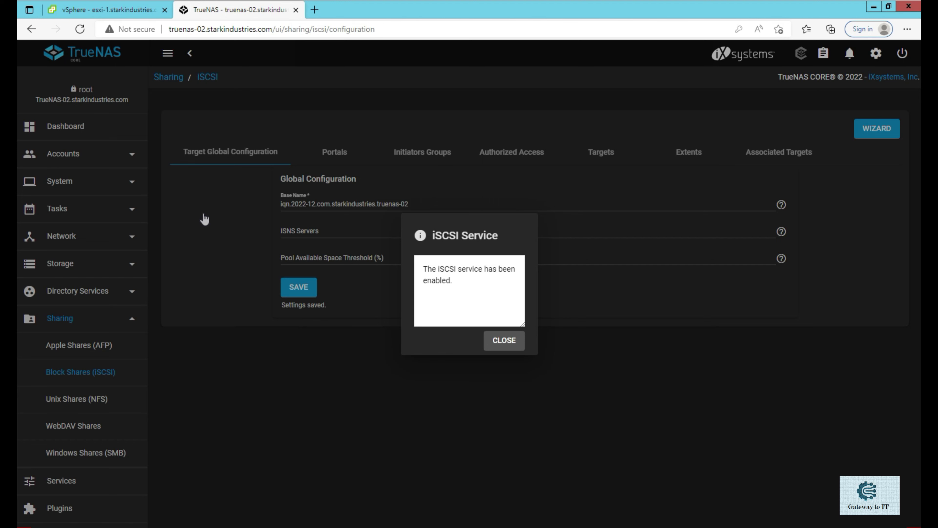
key("Return")
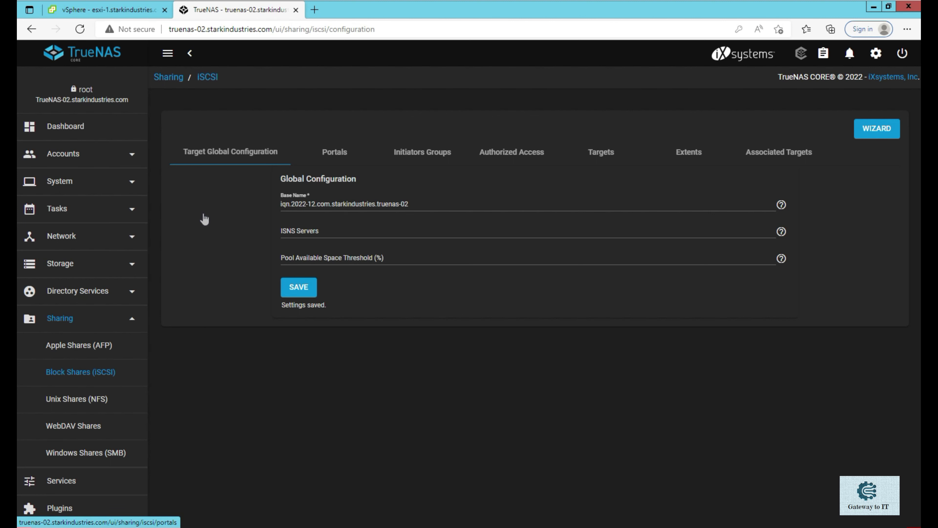
Create an iSCSI portal with the description portal0 and the IP address 0.0.0.0
left_click(335, 152)
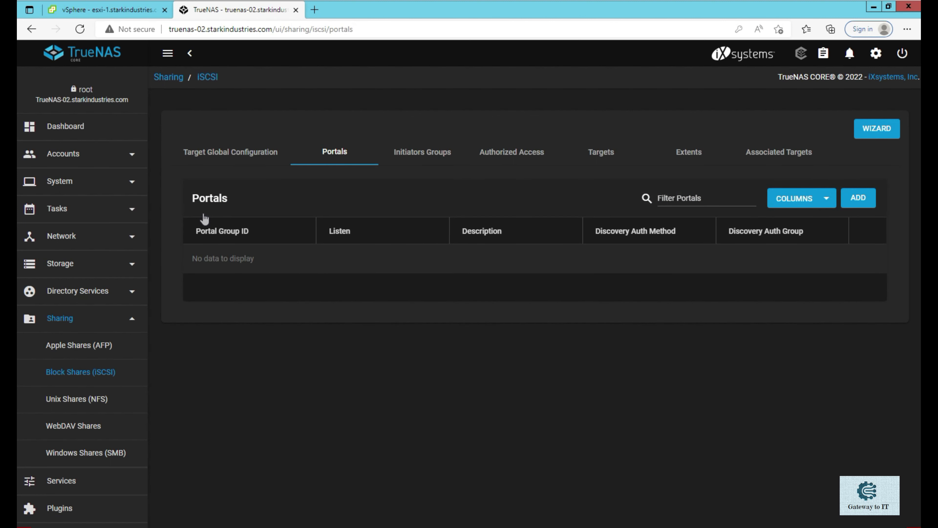
left_click(858, 198)
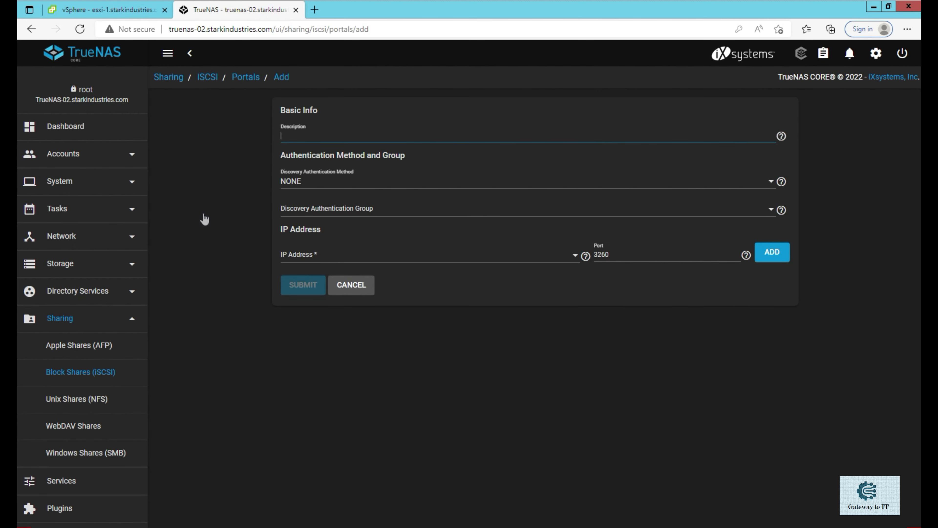
type("portal0")
left_click(428, 256)
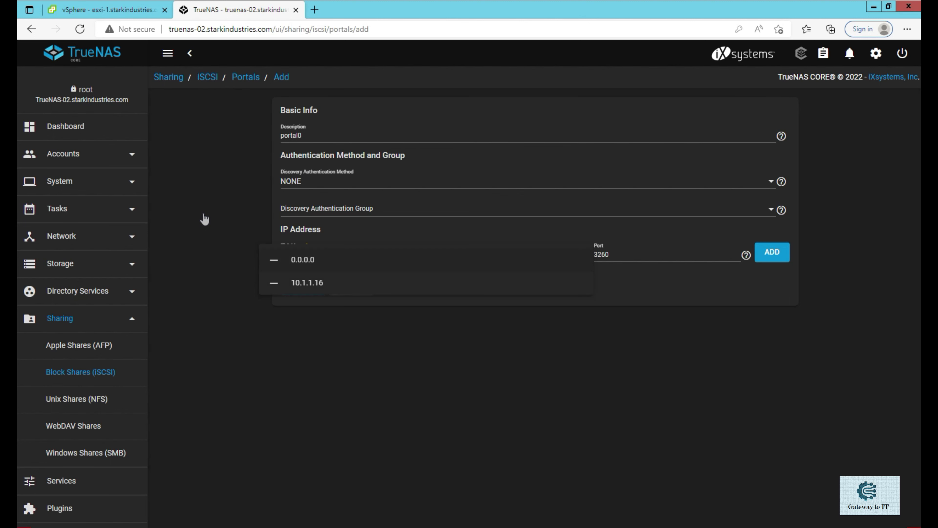
left_click(302, 260)
left_click(204, 219)
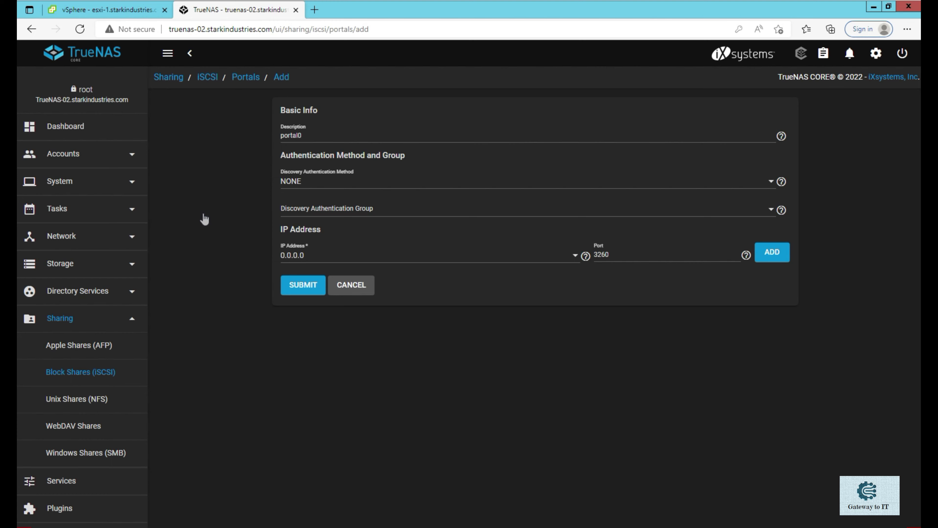
left_click(303, 285)
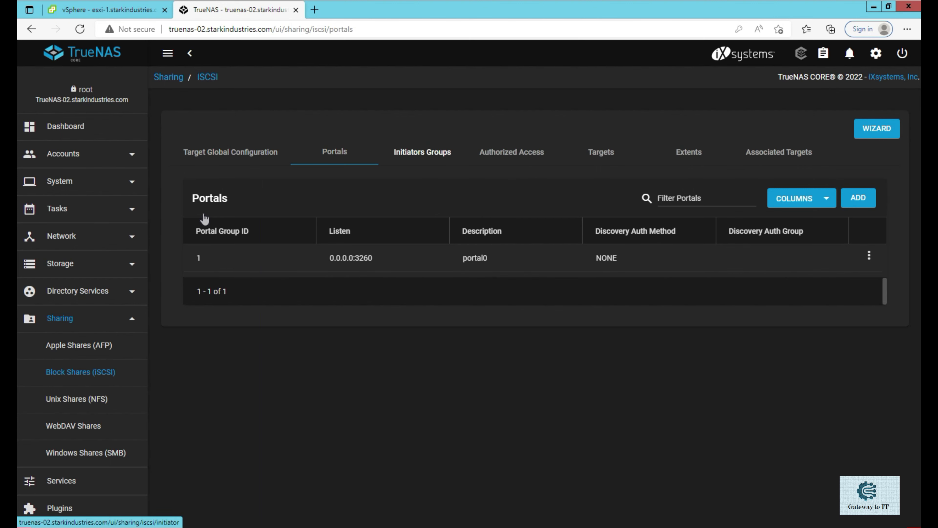
Create an initiators group that allows all initiators, with the description Initiators0
left_click(423, 152)
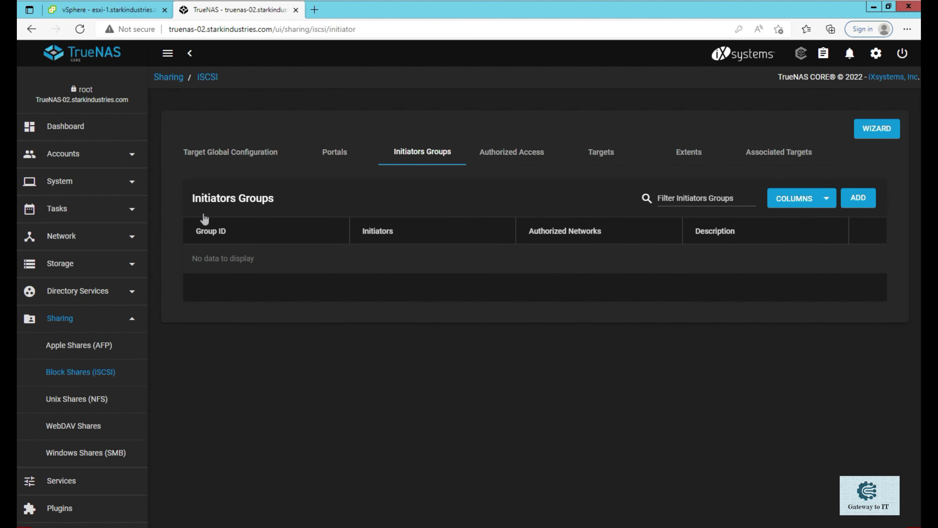
left_click(858, 198)
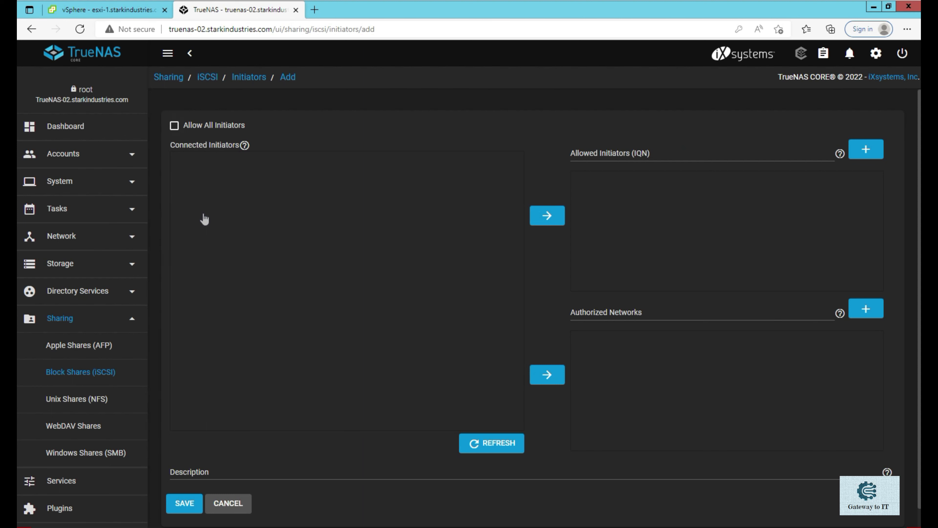
left_click(174, 126)
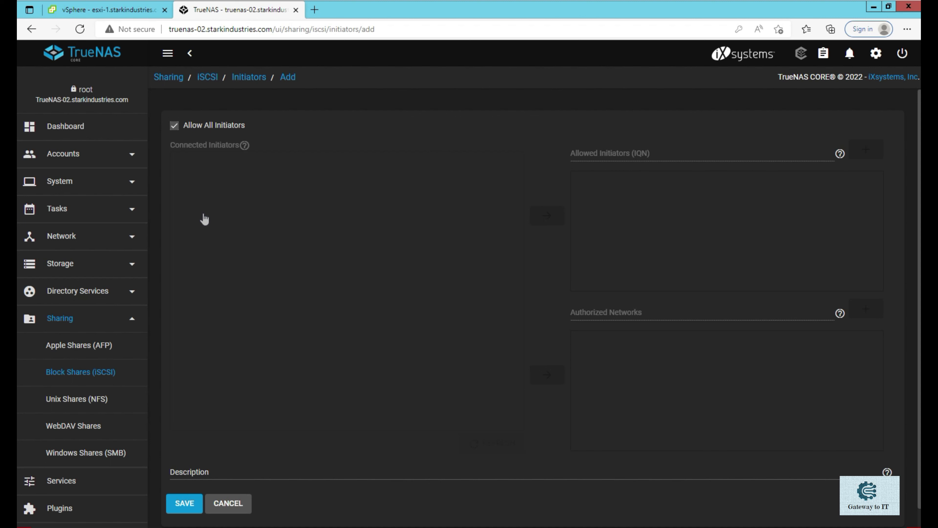
key("Tab")
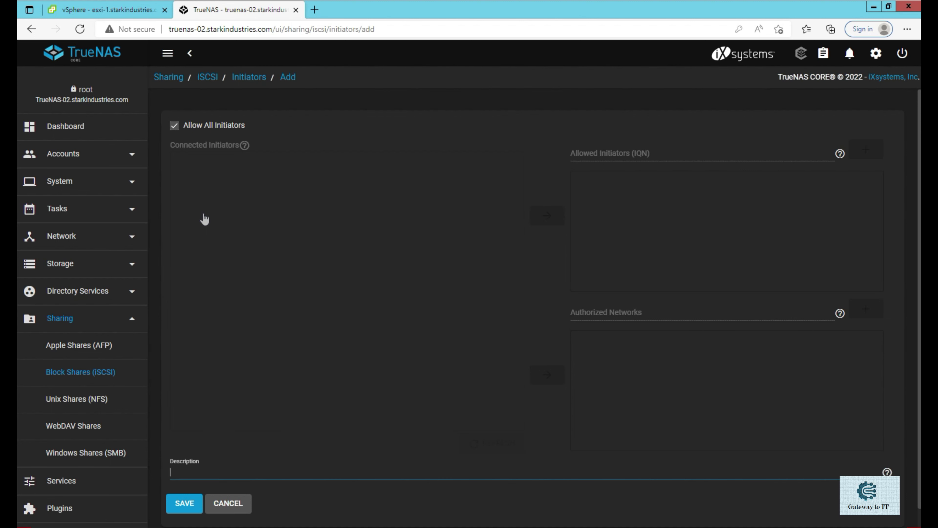
type("Initiators0")
key("Return")
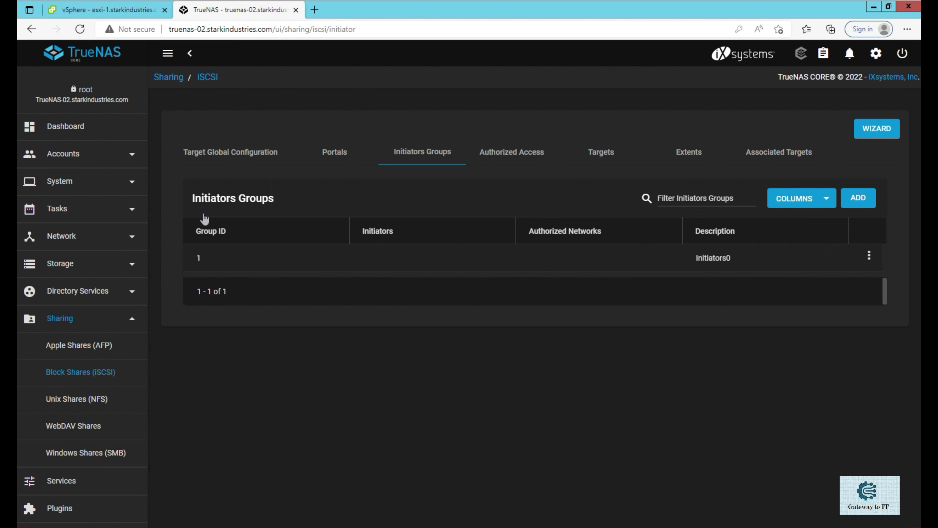
Begin a new iSCSI target with target0 as both its name and alias
left_click(511, 152)
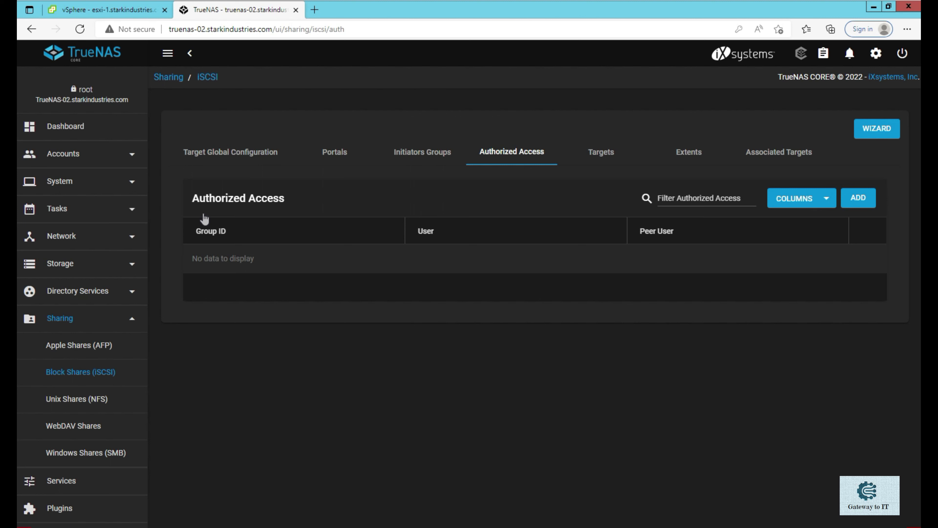
left_click(601, 152)
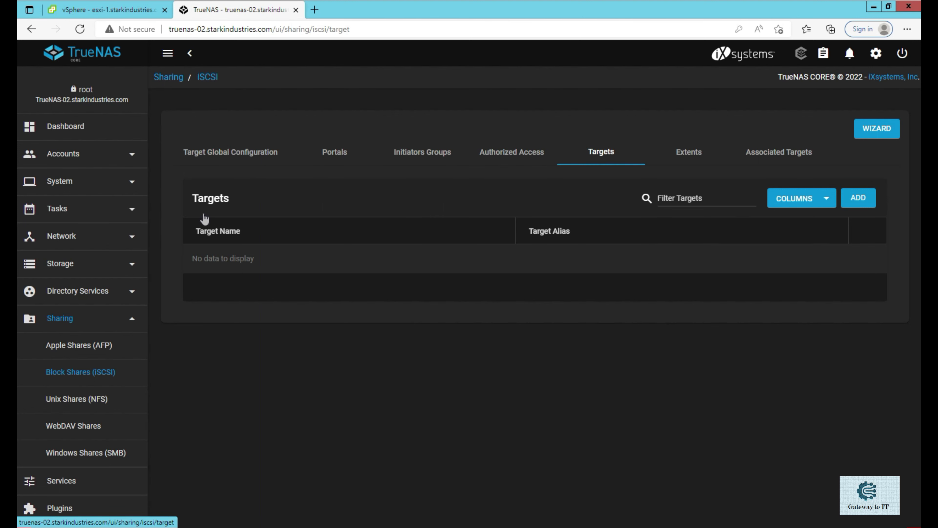
left_click(858, 198)
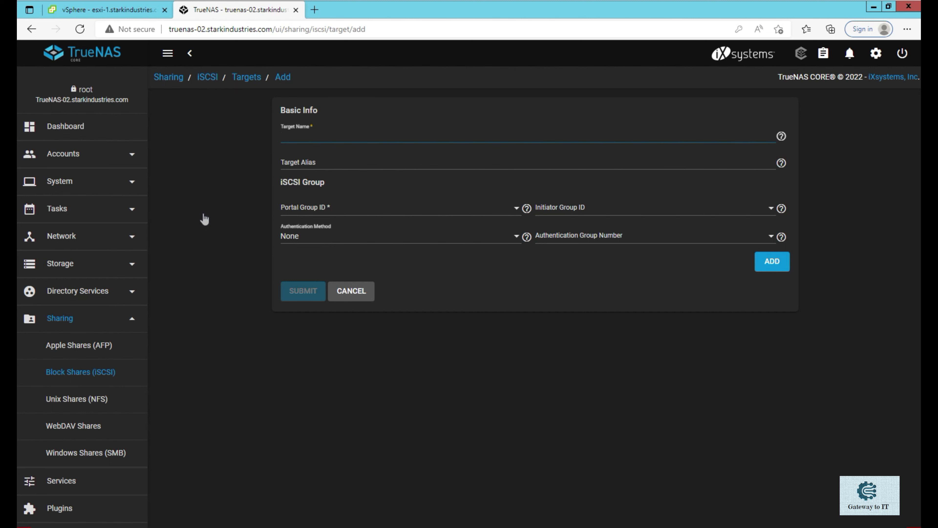
type("target0")
key("ctrl+a")
key("ctrl+c")
key("Tab")
key("ctrl+v")
Assign portal group 1 (portal0) and initiator group 1 (ALL Initiators Allowed) to target0, and submit the target
key("Tab")
key("space")
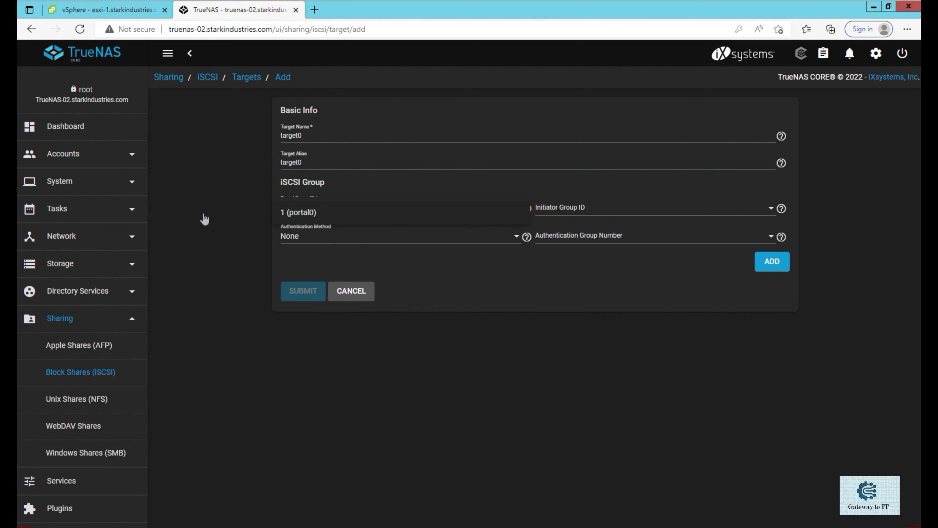
key("Return")
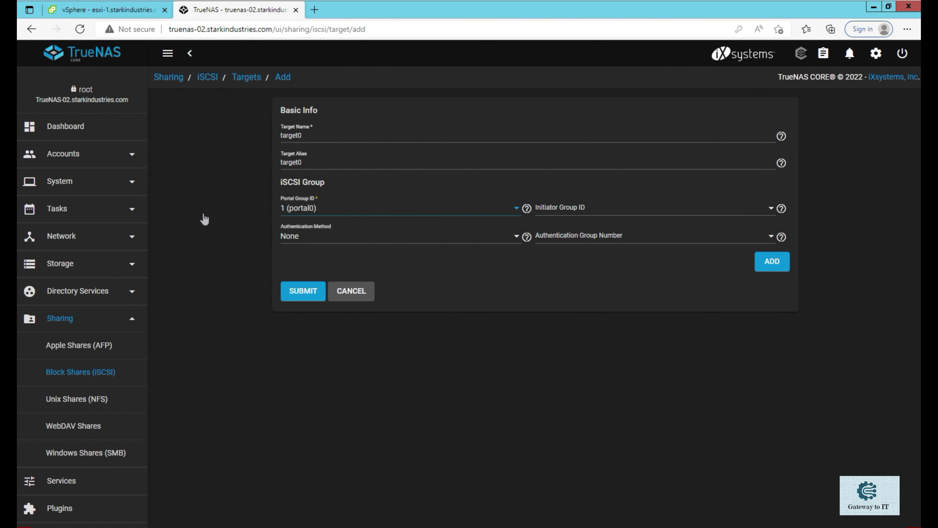
key("Tab")
key("space")
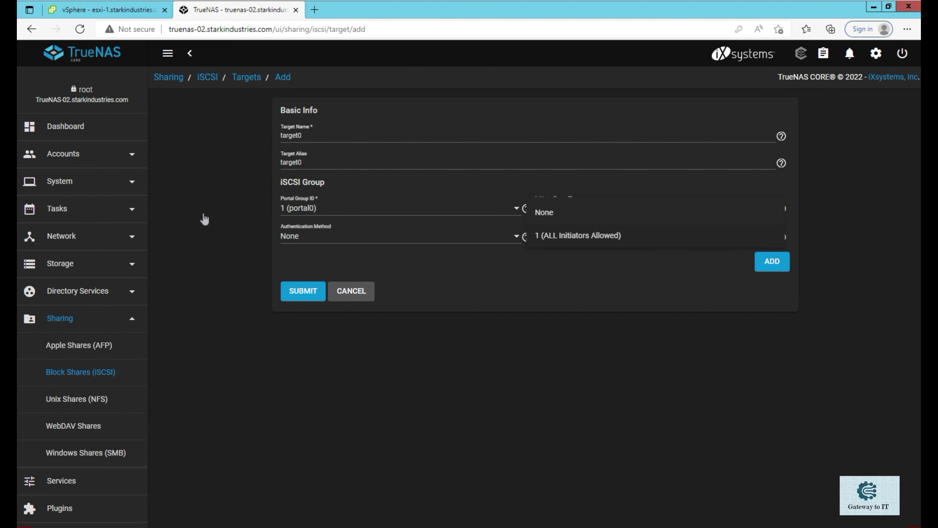
key("Down")
key("Return")
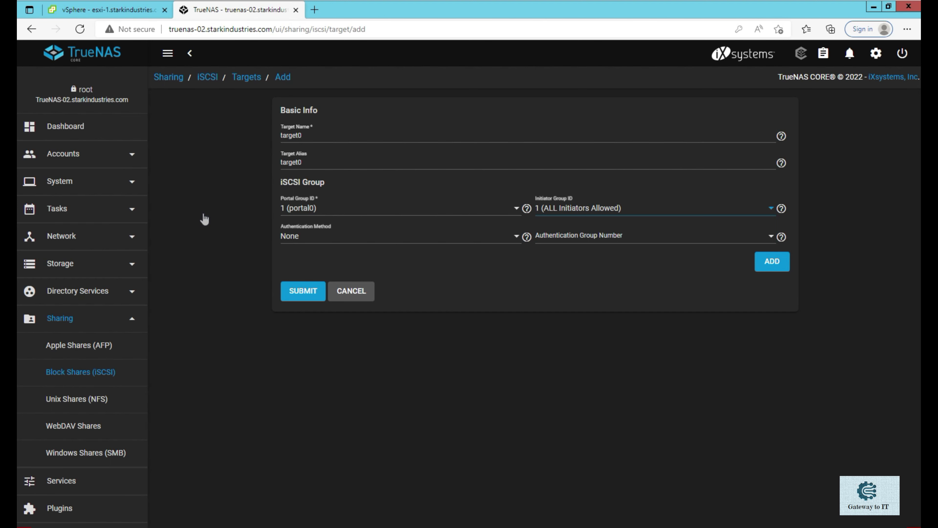
key("Tab")
key("Tab")
key("Tab")
key("Tab")
key("Return")
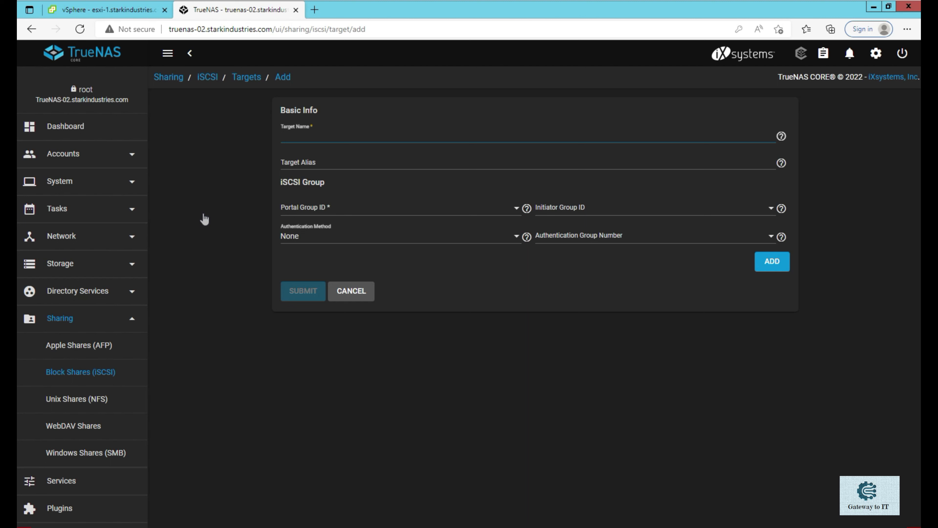
Enter target1 as both the name and alias of a second iSCSI target
type("target1")
key("ctrl+a")
key("ctrl+c")
key("Tab")
key("ctrl+v")
Assign portal group 1 (portal0) and initiator group 1 (ALL Initiators Allowed) to target1, and submit the target
key("Tab")
key("space")
key("Return")
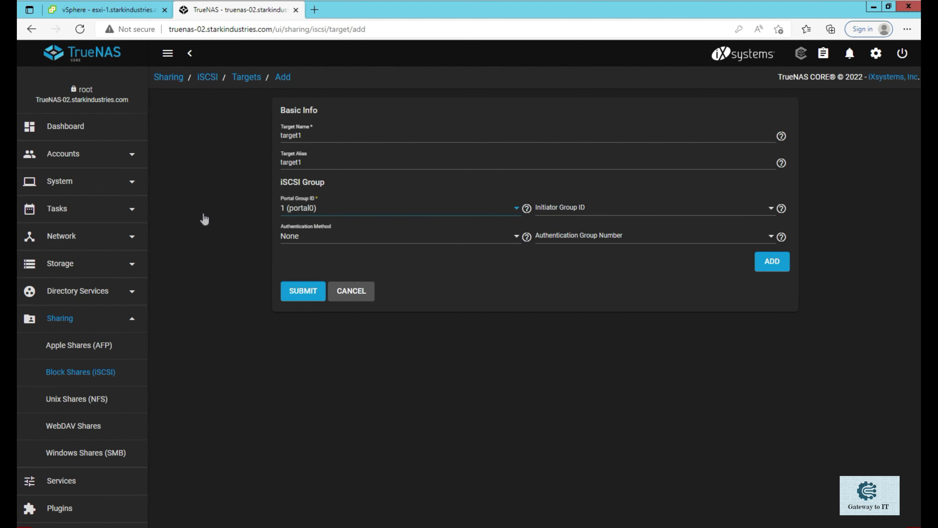
key("Tab")
key("space")
key("Down")
key("Return")
key("Return")
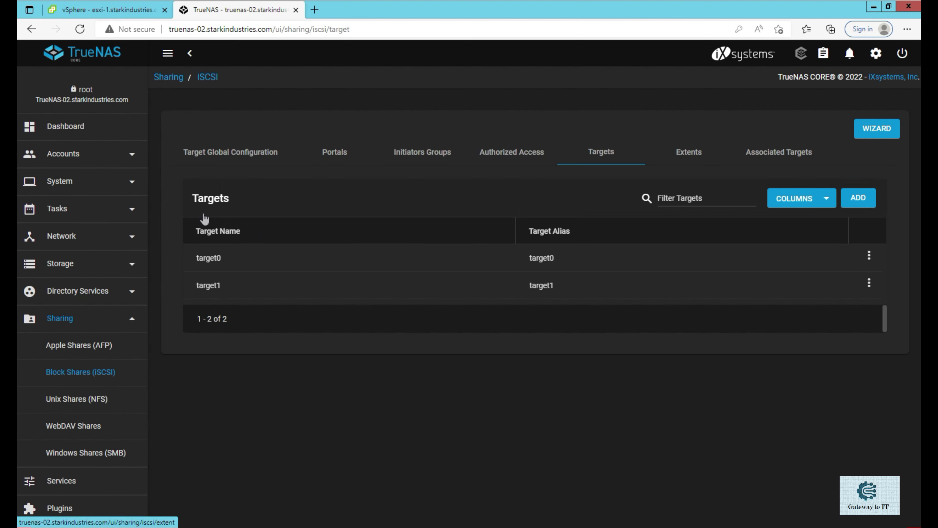
Begin a new iSCSI extent with extent0-target0 as both its name and description
left_click(690, 152)
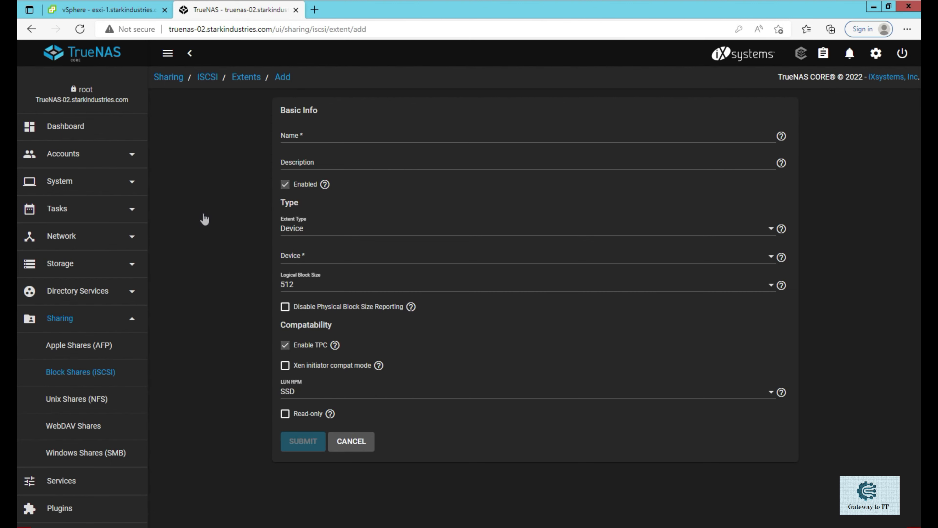
type("extent0-target0")
key("ctrl+a")
key("ctrl+c")
key("Tab")
key("ctrl+v")
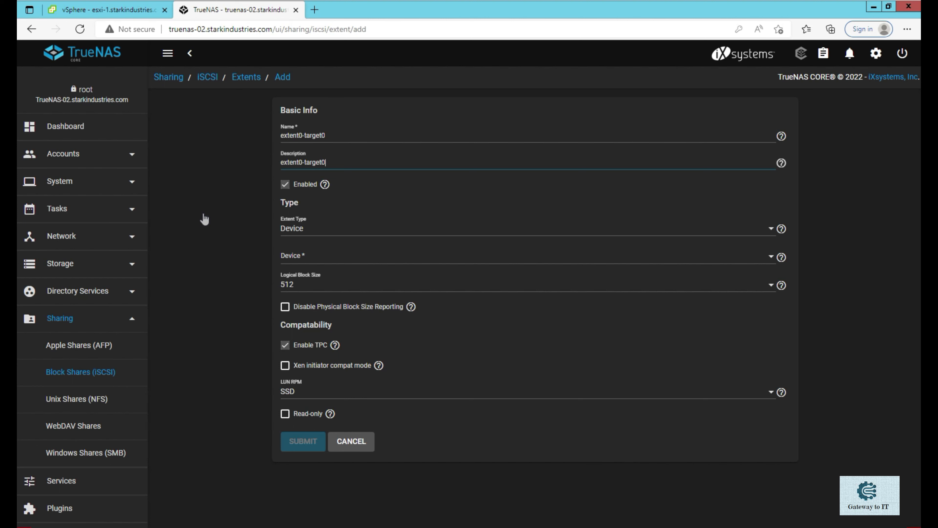
Set the device of the extent extent0-target0 to the zvol iscsishare/lun0 (100G)
key("Tab")
key("Tab")
key("Tab")
key("space")
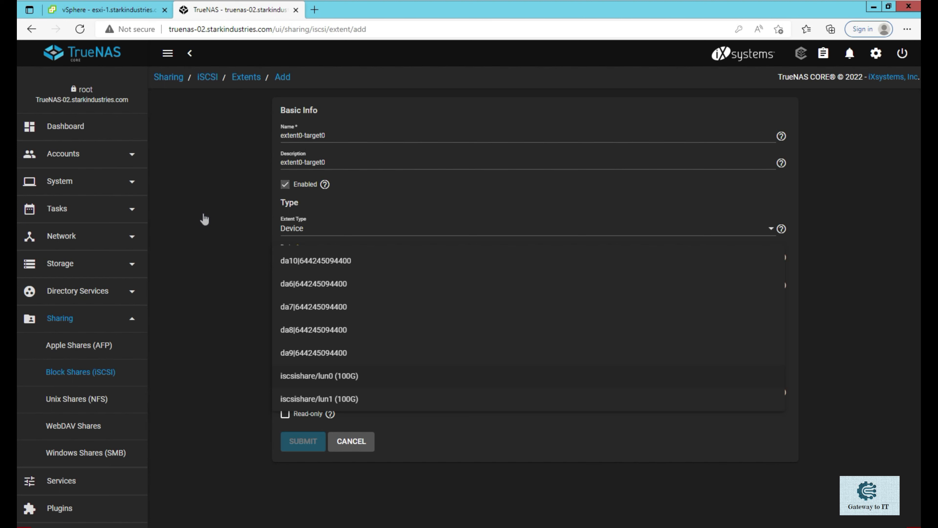
key("Return")
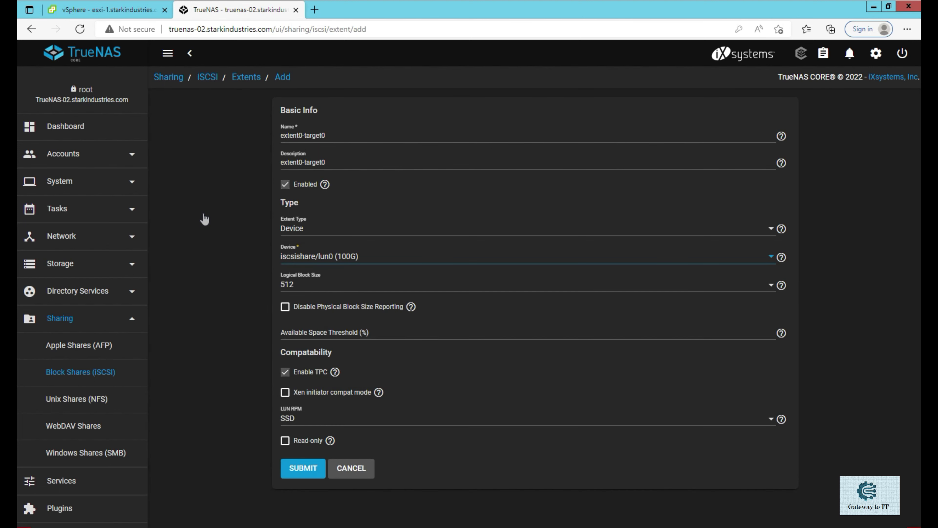
Submit the extent extent0-target0, and begin a second extent with extent1-target1 as both its name and description
key("Return")
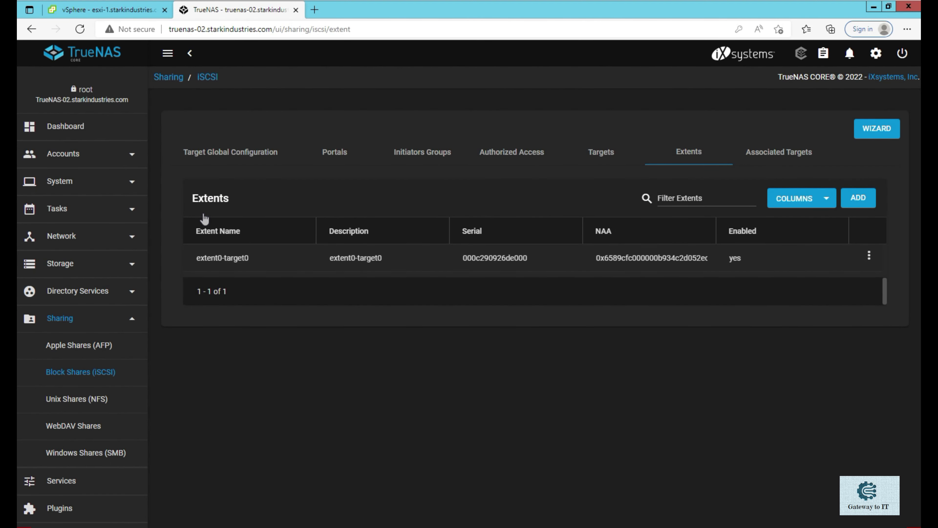
key("Return")
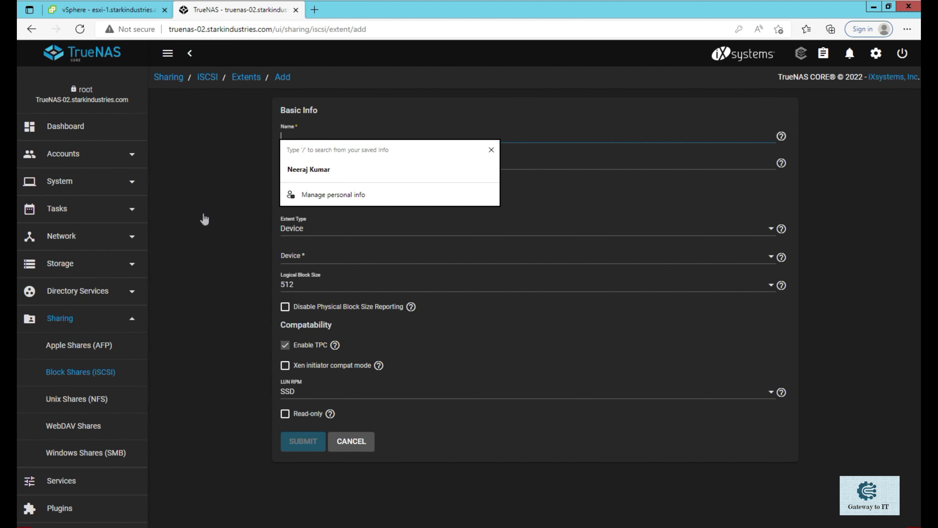
type("ex")
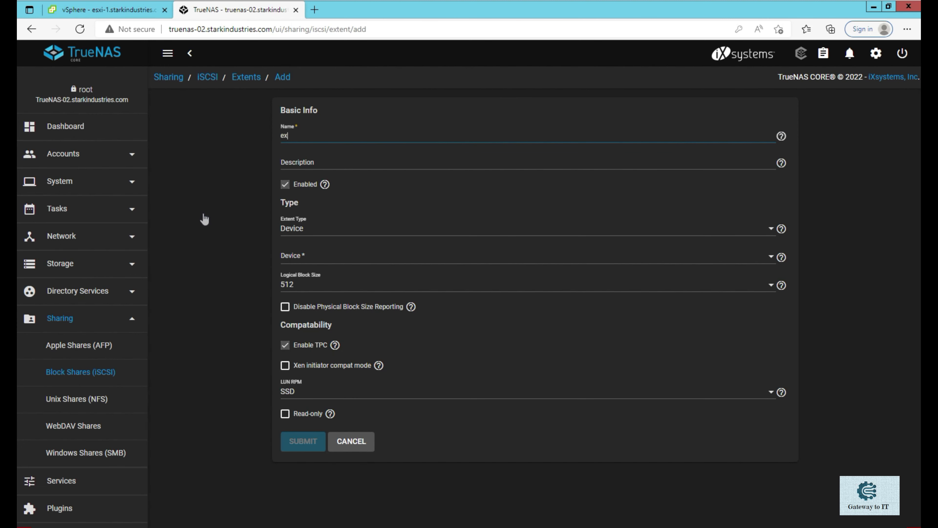
type("tent1-target1")
key("ctrl+a")
type("c")
key("ctrl+z")
key("ctrl+c")
key("Tab")
key("ctrl+v")
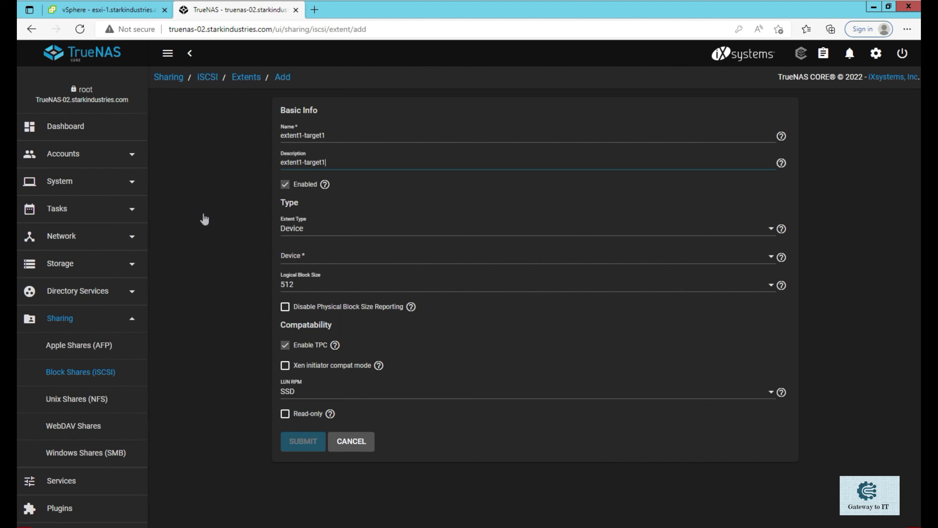
Set the device of the extent extent1-target1 to the zvol iscsishare/lun1 (100G) and submit the extent
left_click(528, 257)
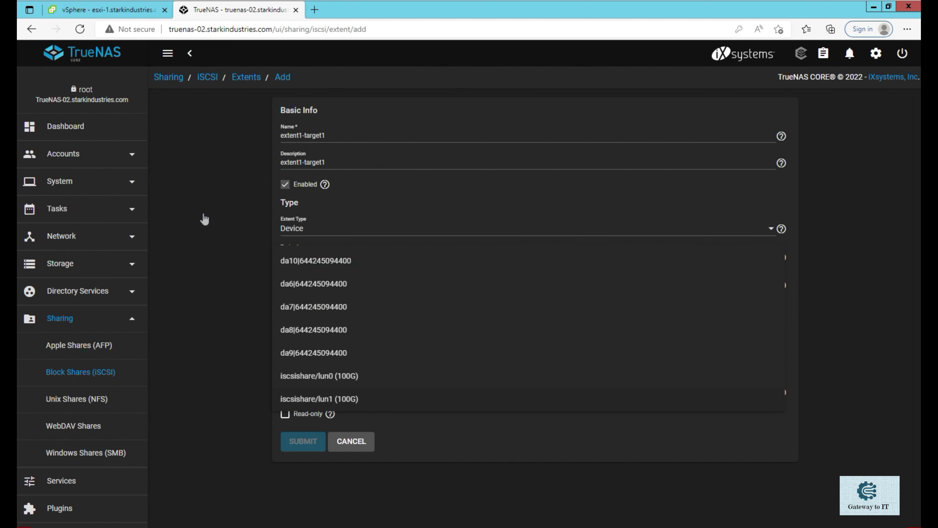
left_click(319, 399)
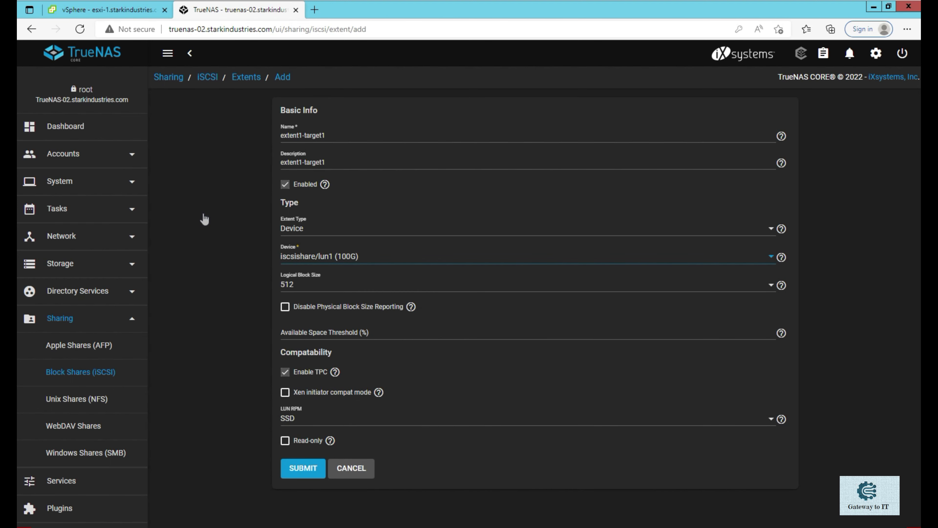
left_click(303, 468)
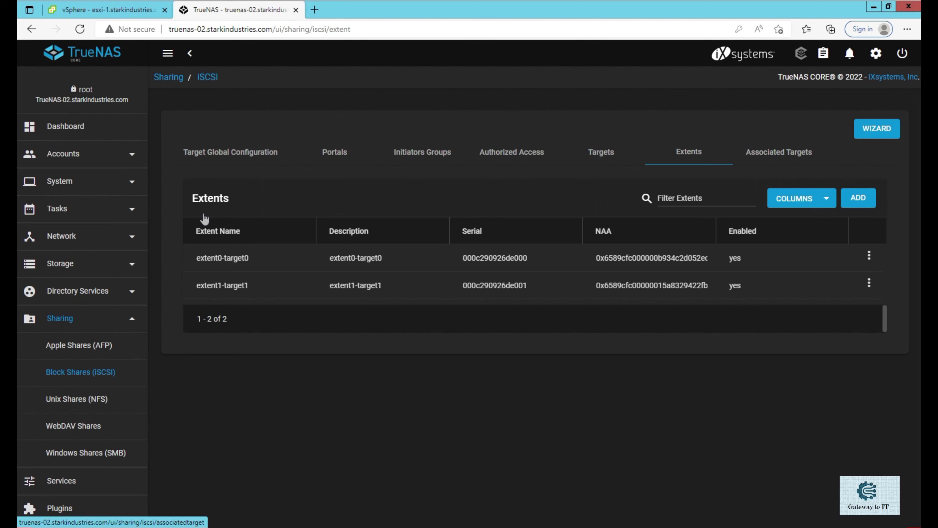
Add an associated target linking target0 to the extent extent0-target0 with LUN ID 0, and submit it
left_click(779, 152)
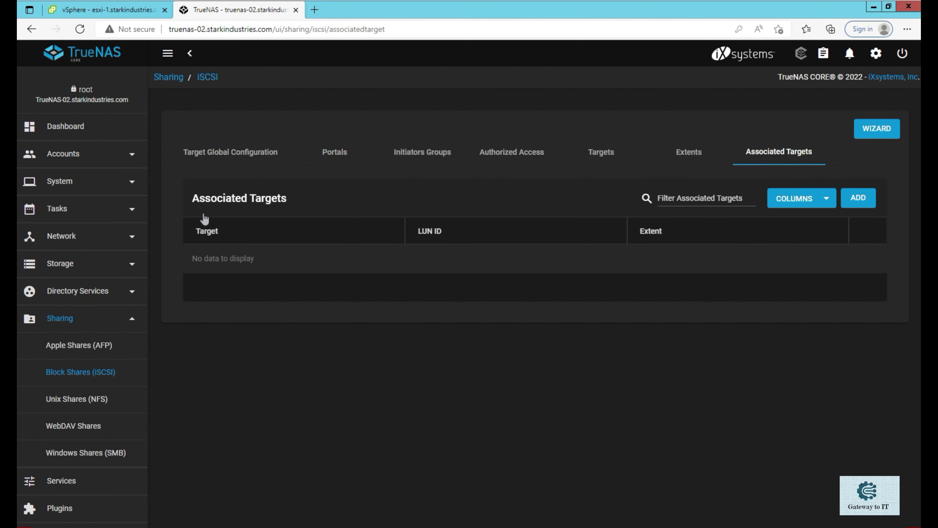
left_click(858, 198)
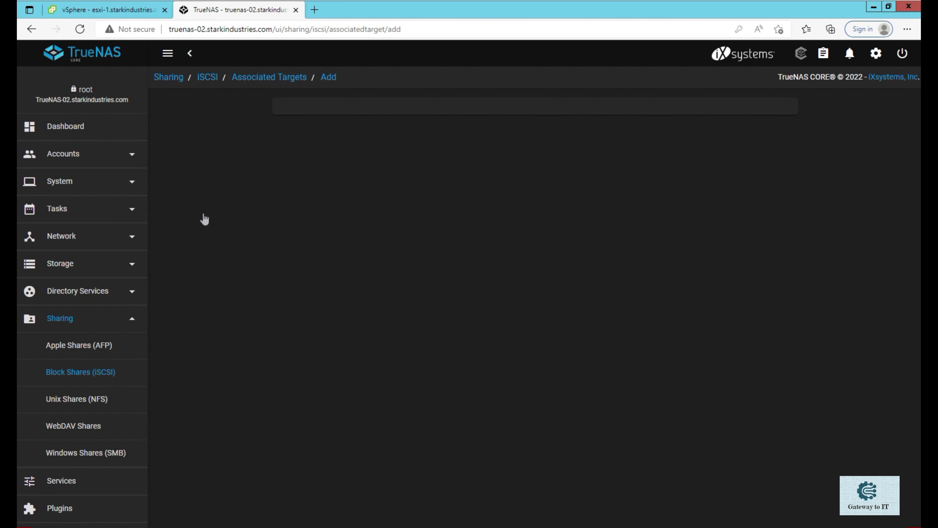
left_click(529, 136)
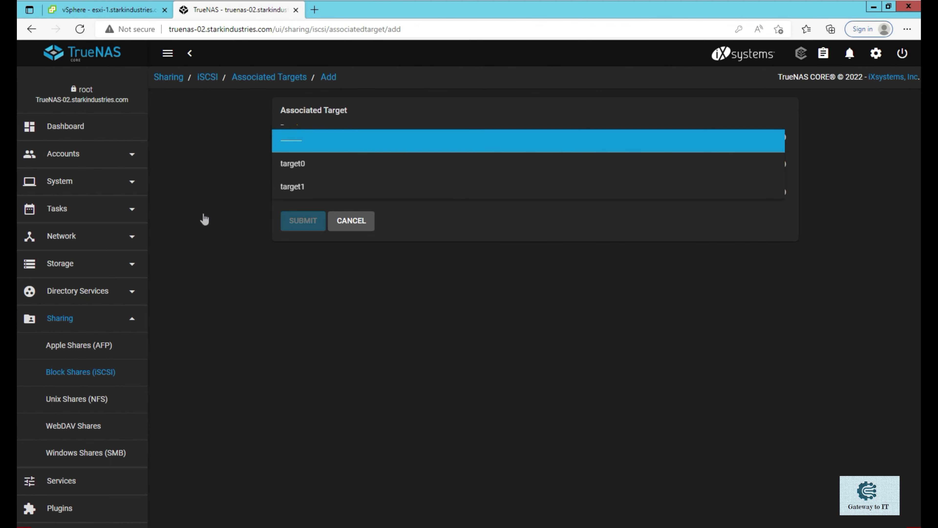
left_click(293, 164)
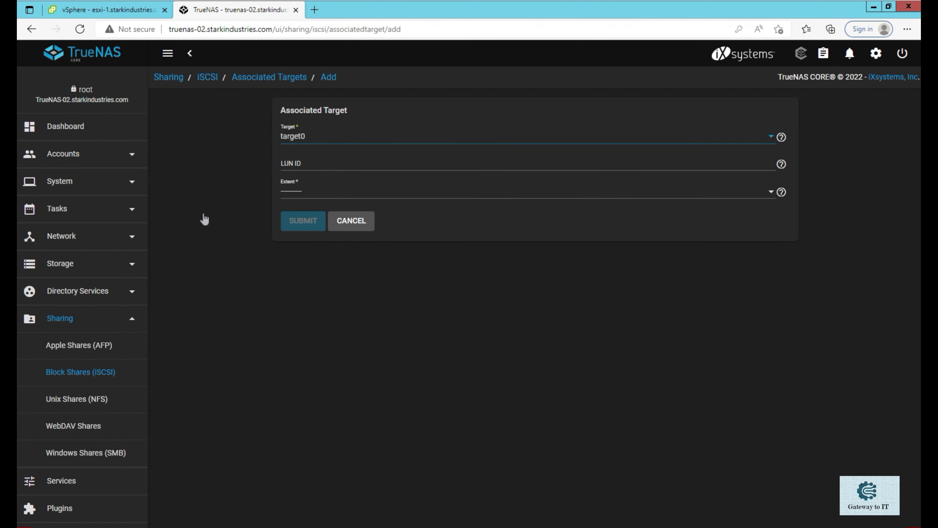
key("Tab")
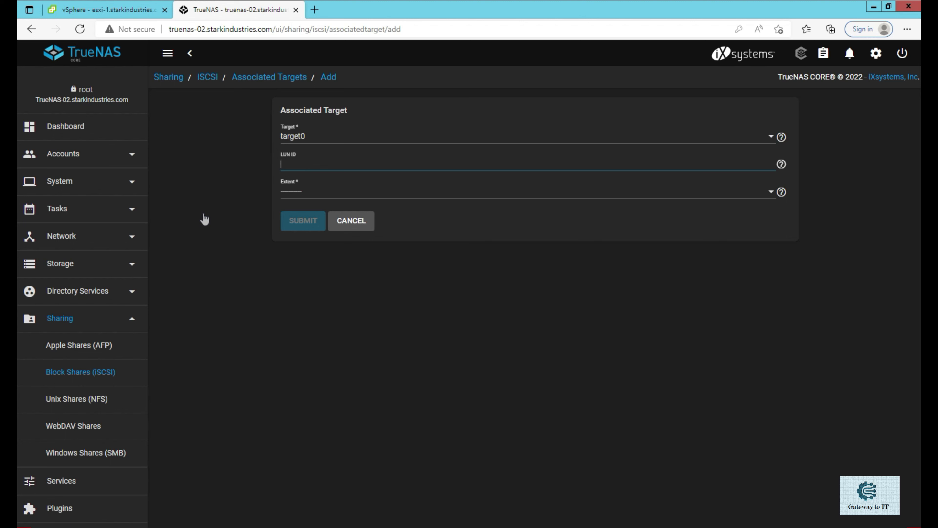
type("0")
key("space")
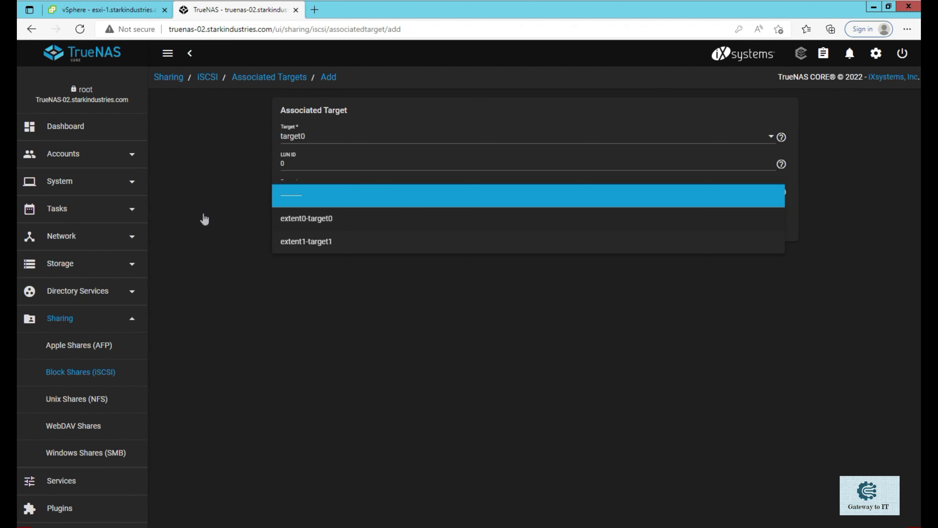
key("Down")
key("Return")
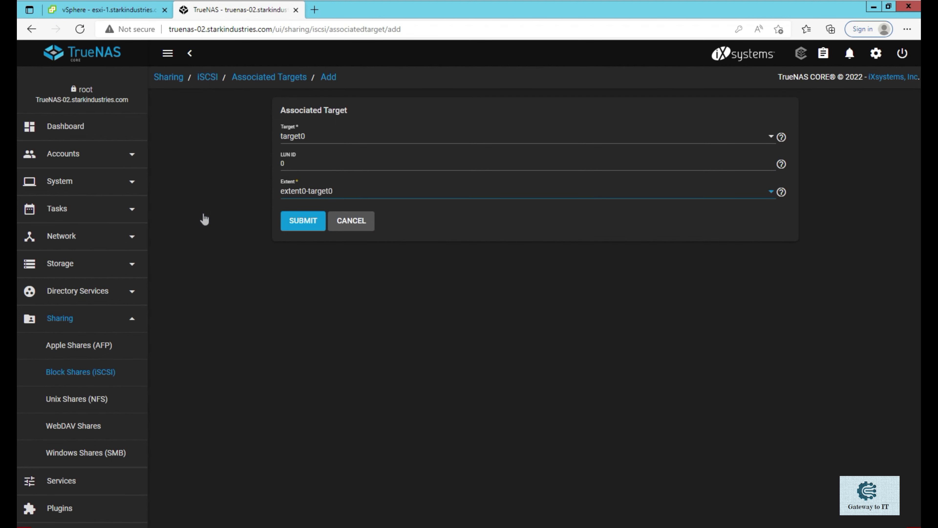
key("Return")
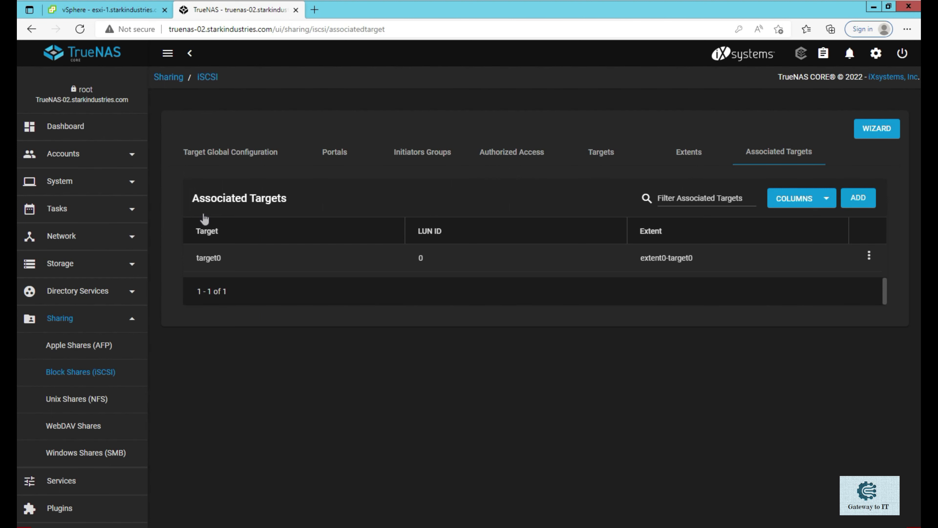
Begin a second associated target for target1 with LUN ID 1
key("Return")
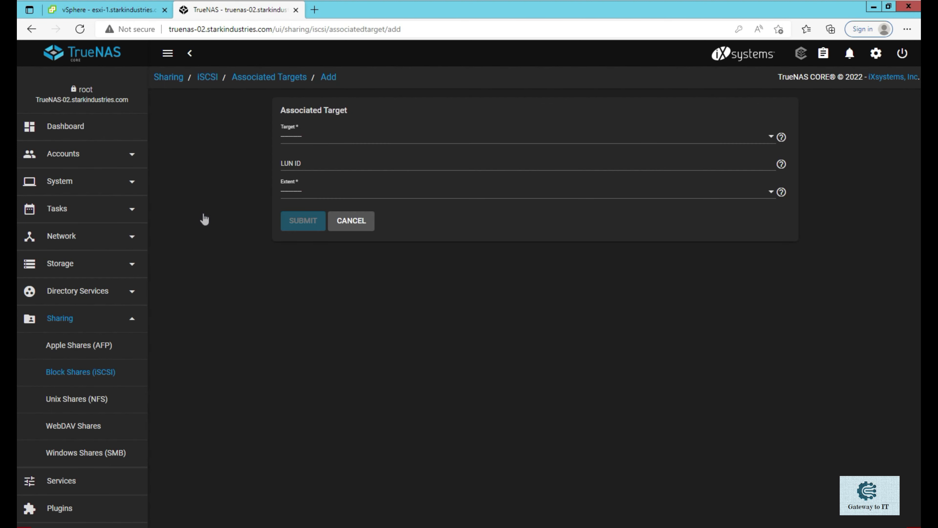
key("Return")
key("Down")
key("Down")
key("Return")
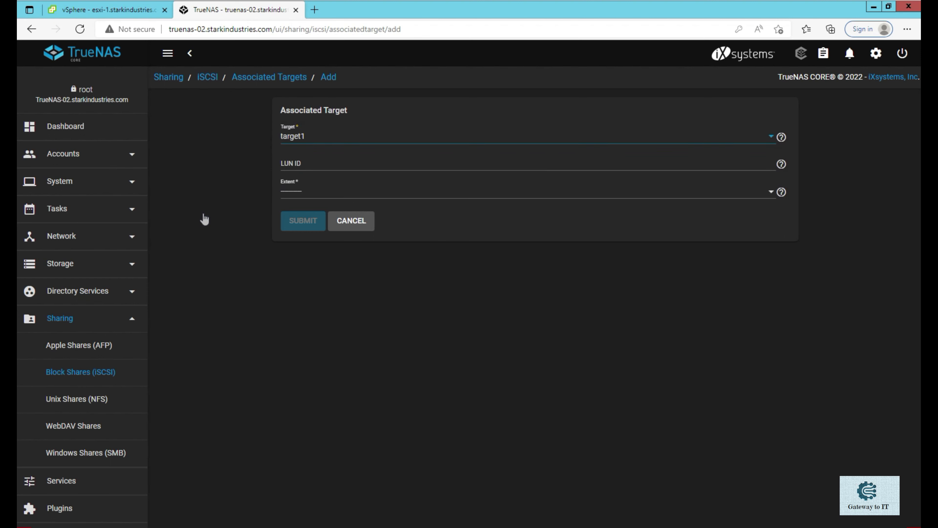
key("Tab")
type("1")
Assign the extent extent1-target1 to the target1 association and submit it
key("Tab")
key("Return")
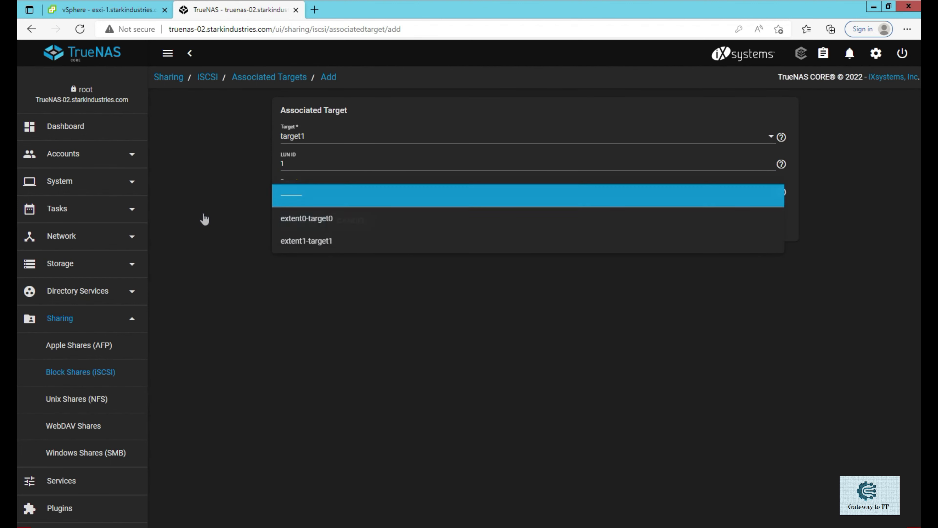
key("Down")
key("Down")
key("Return")
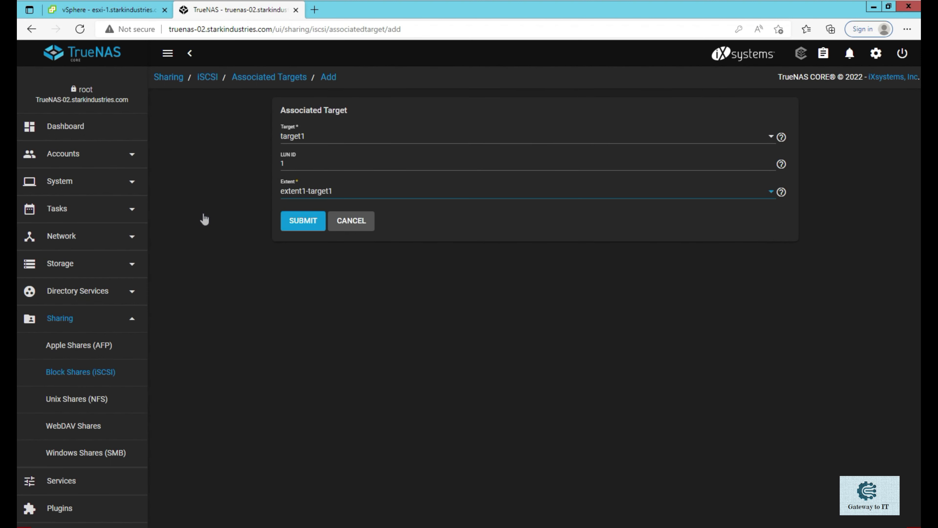
key("Return")
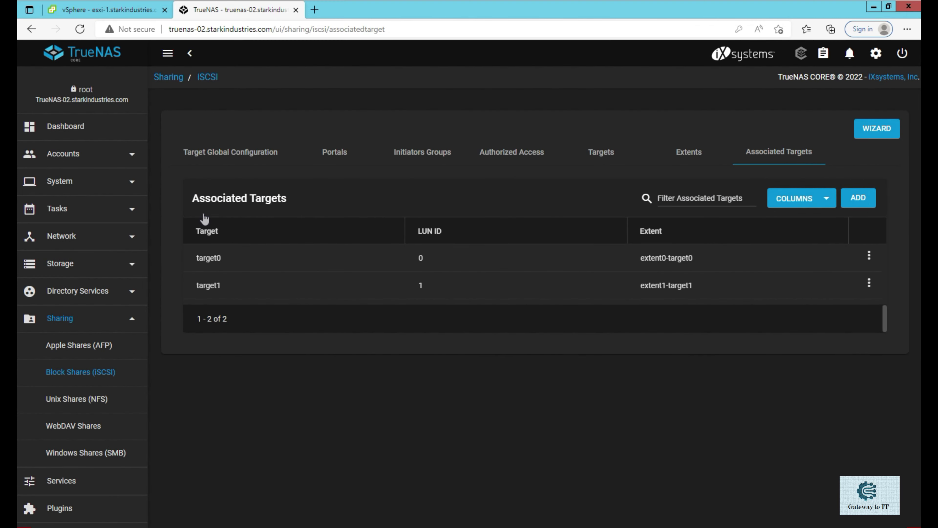
Check the iSCSI service in the TrueNAS services list, and switch to the vSphere Client, dismissing the Add Software Adapter dialog
left_click(61, 481)
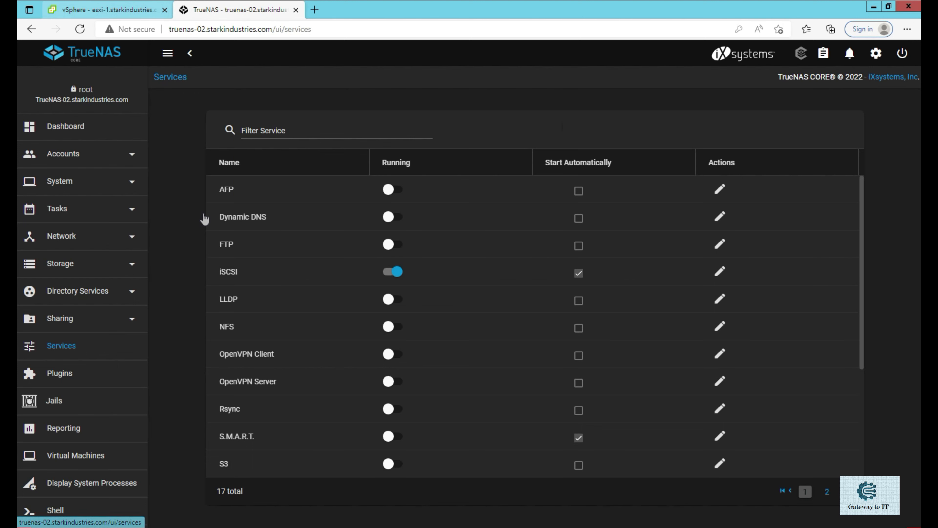
key("ctrl+Tab")
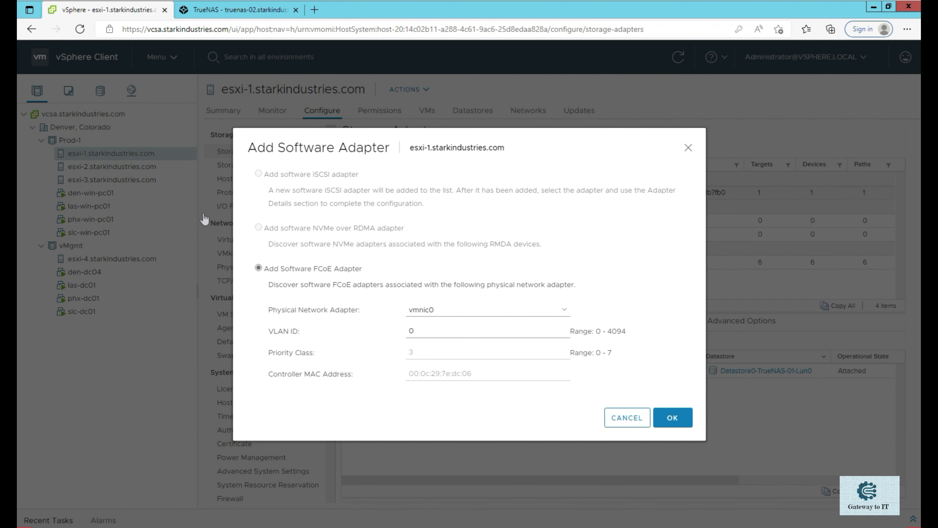
left_click(627, 418)
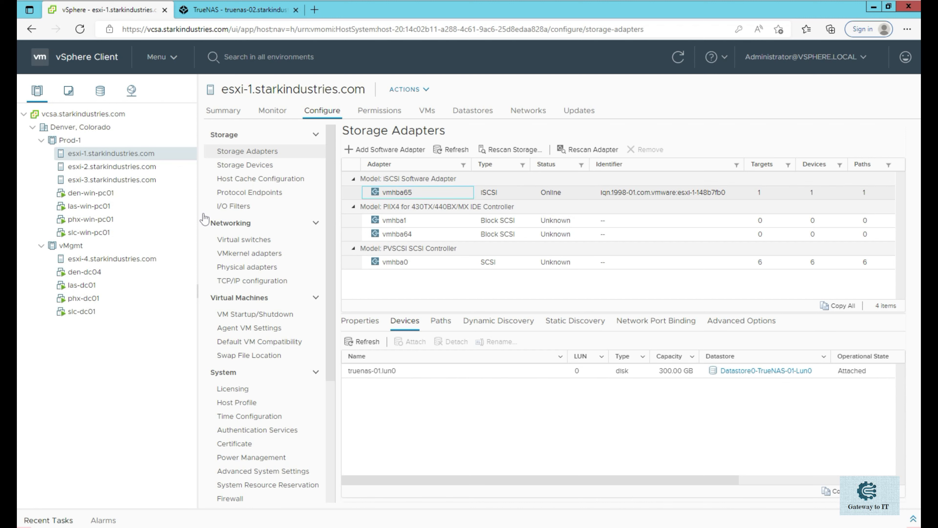
Add 10.1.1.16 on port 3260 as a dynamic discovery send target server for the iSCSI adapter vmhba65
left_click(498, 321)
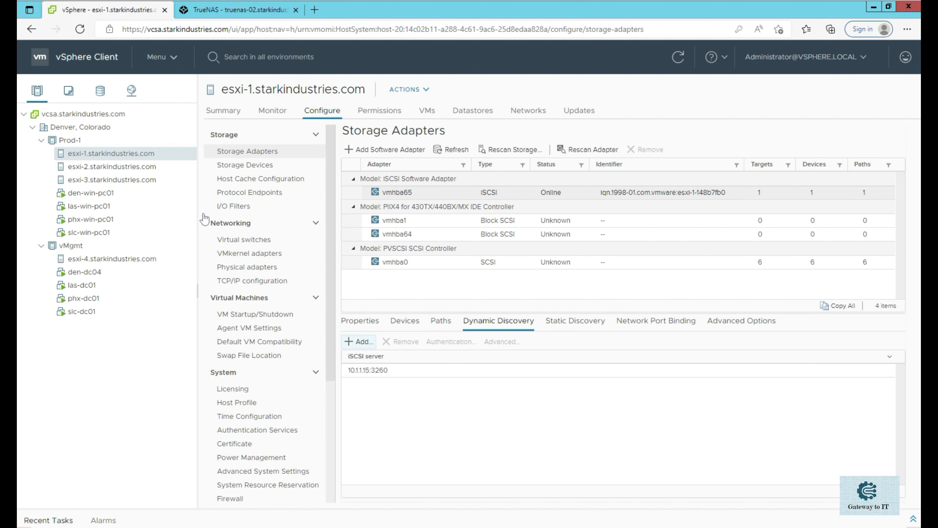
left_click(358, 341)
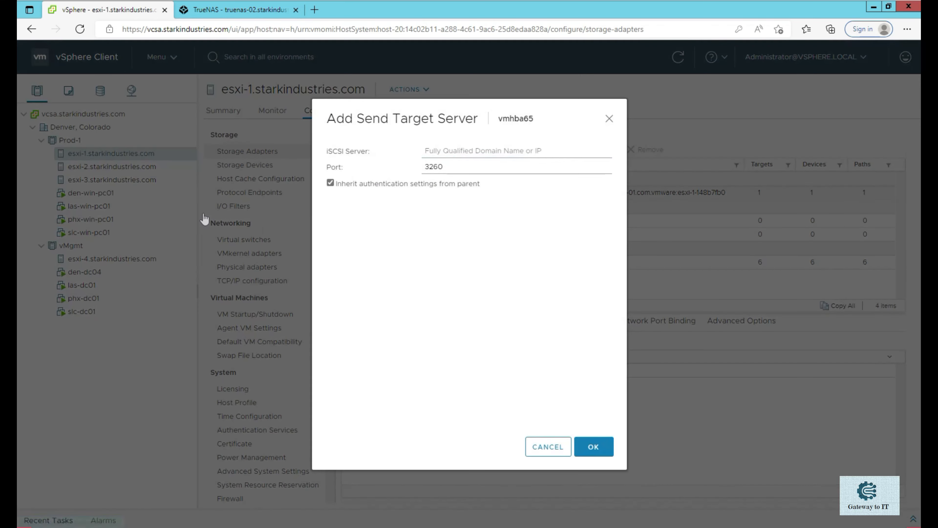
key("Down")
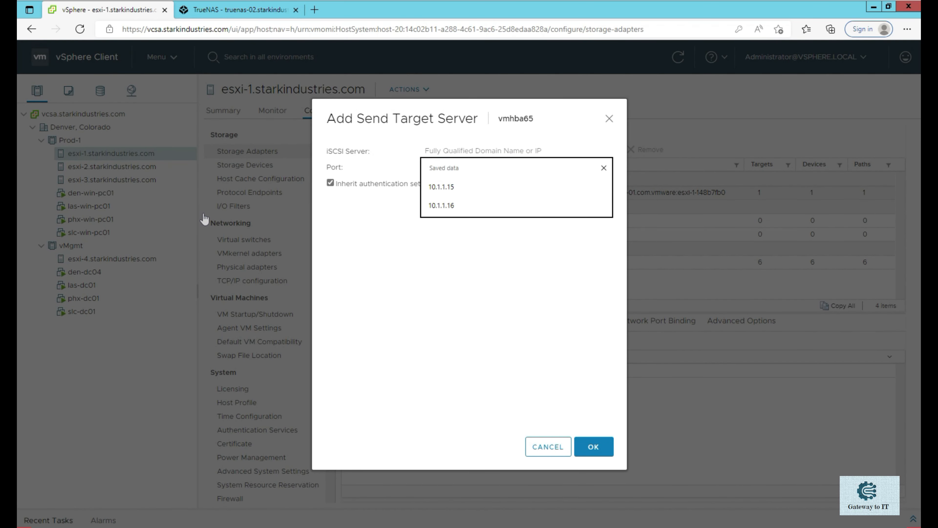
key("Down")
key("Return")
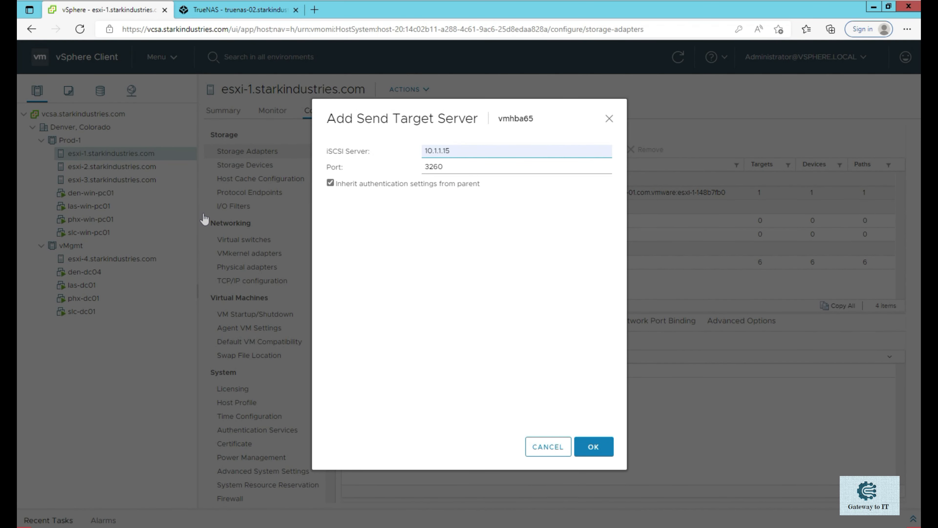
key("BackSpace")
key("BackSpace")
type("16")
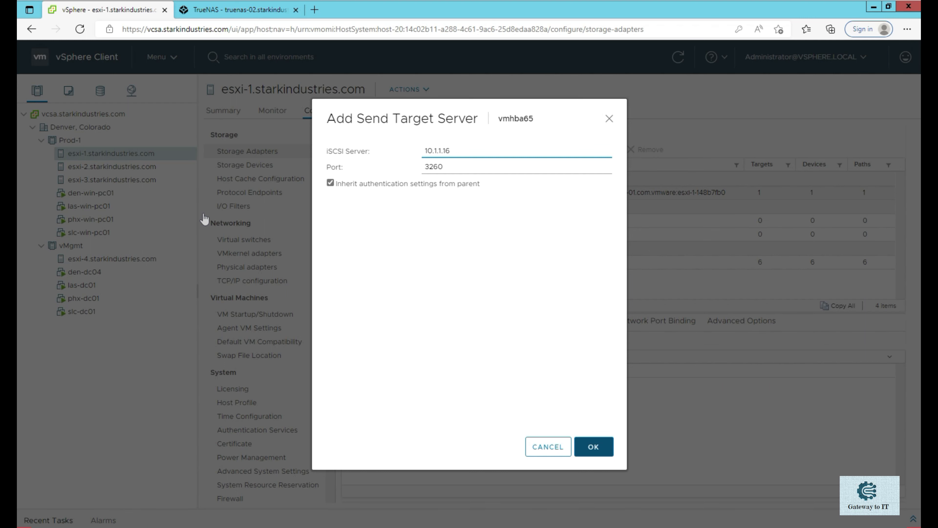
key("Return")
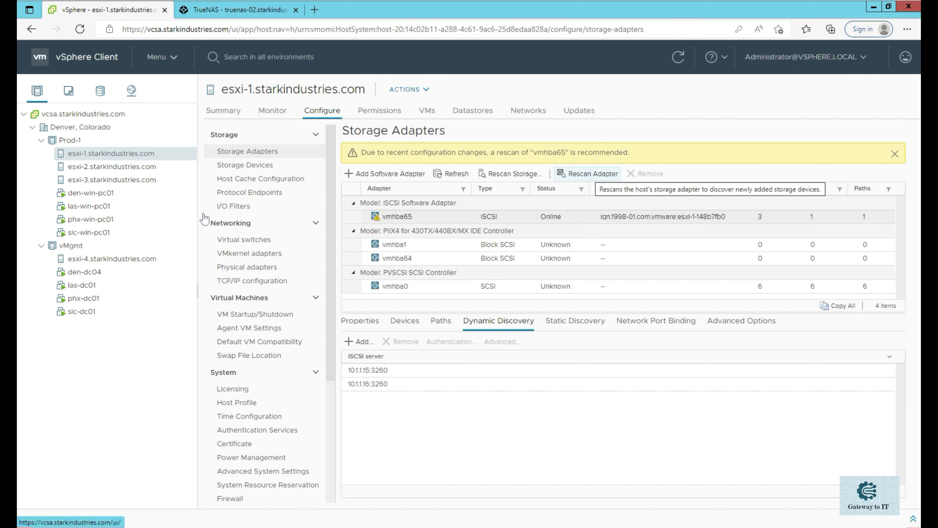
Rescan the adapter vmhba65, and select the 100 GB TrueNAS iSCSI disk with LUN 0 in its devices sorted by LUN
left_click(590, 174)
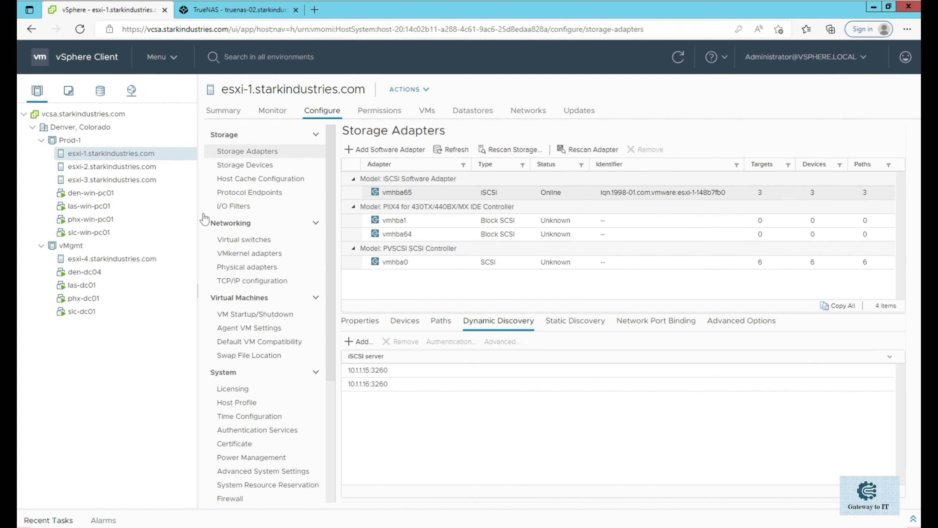
left_click(405, 321)
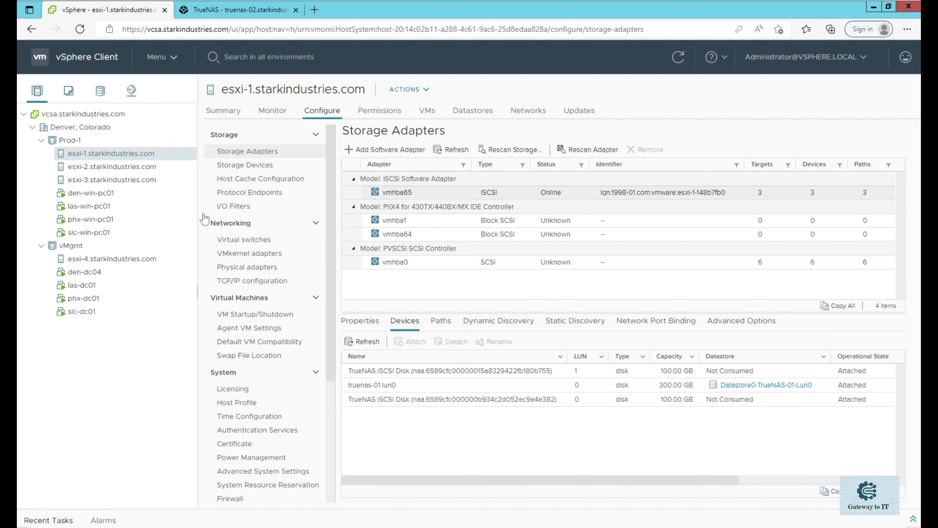
left_click(581, 357)
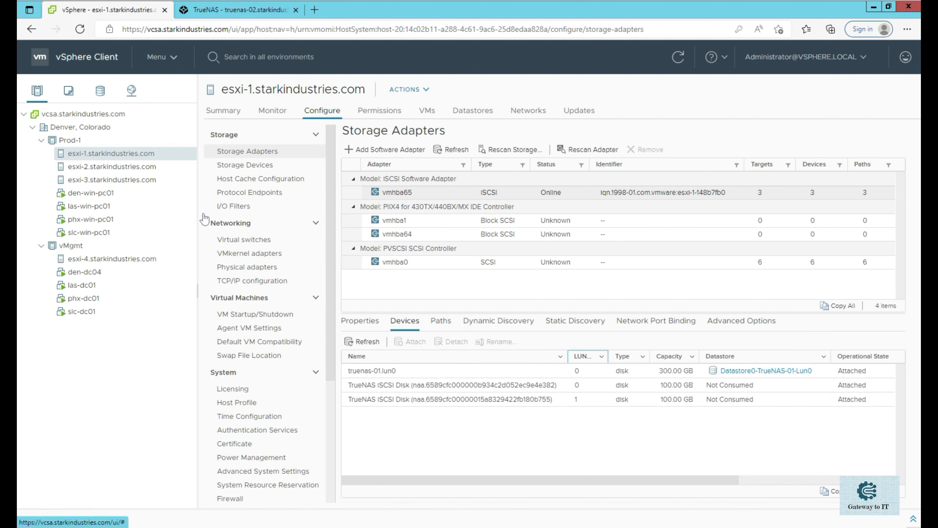
left_click(452, 385)
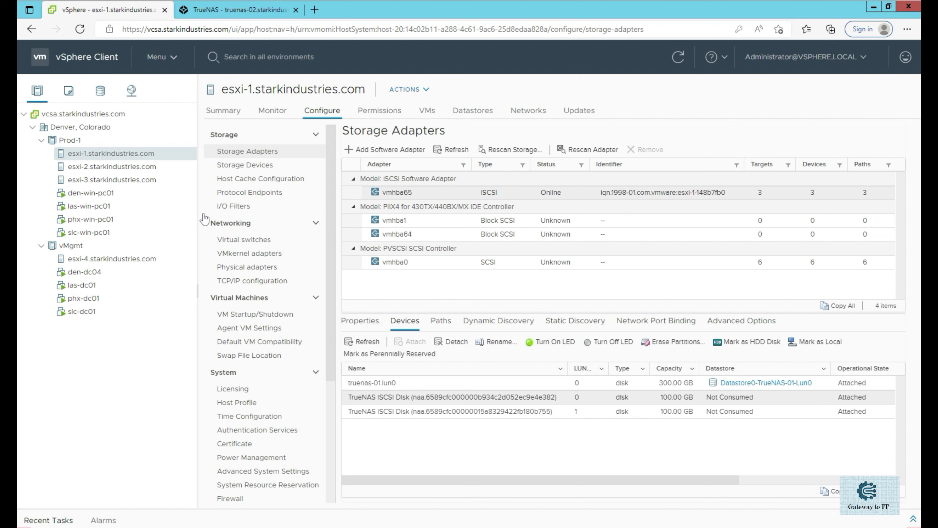
Start a new VMFS datastore on esxi-1 named Datastore0-TrueNAS-02-Lun0, using the 100 GB TrueNAS iSCSI disk with LUN 0
right_click(153, 153)
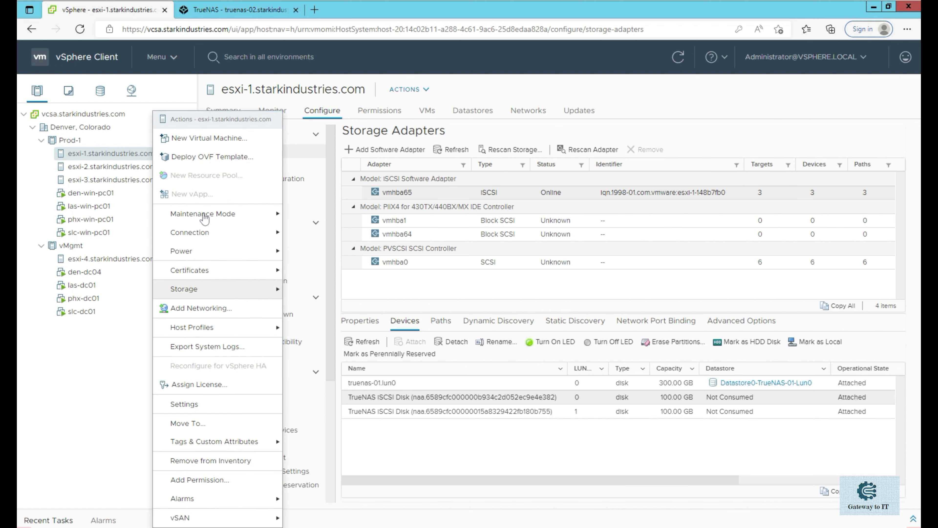
mouse_move(207, 289)
left_click(325, 290)
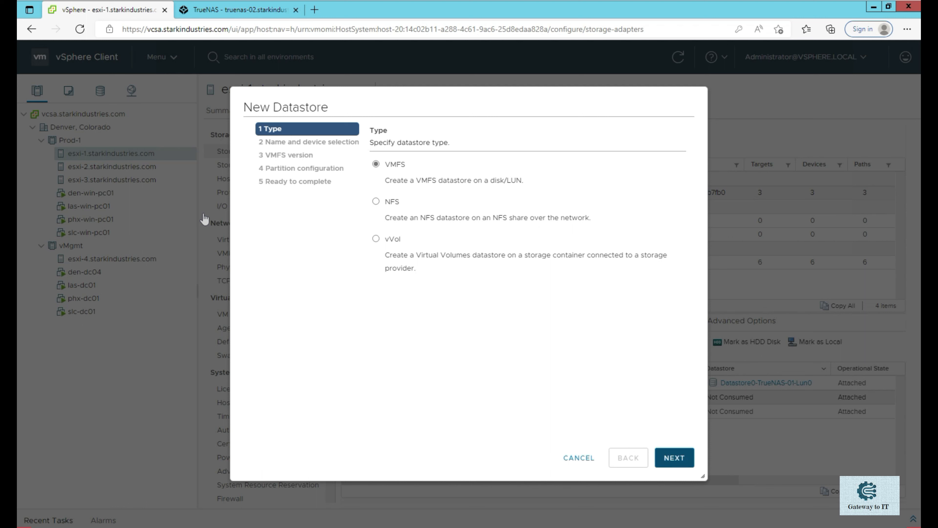
left_click(674, 458)
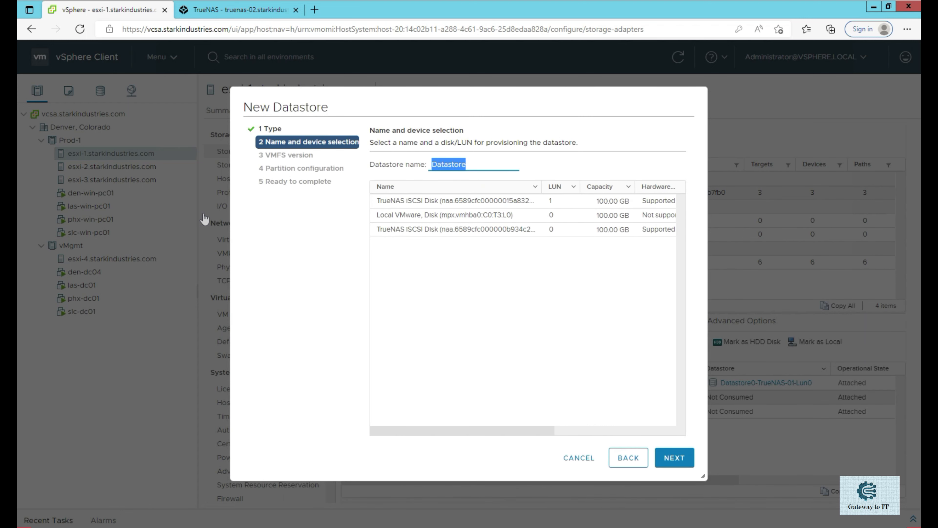
left_click(591, 187)
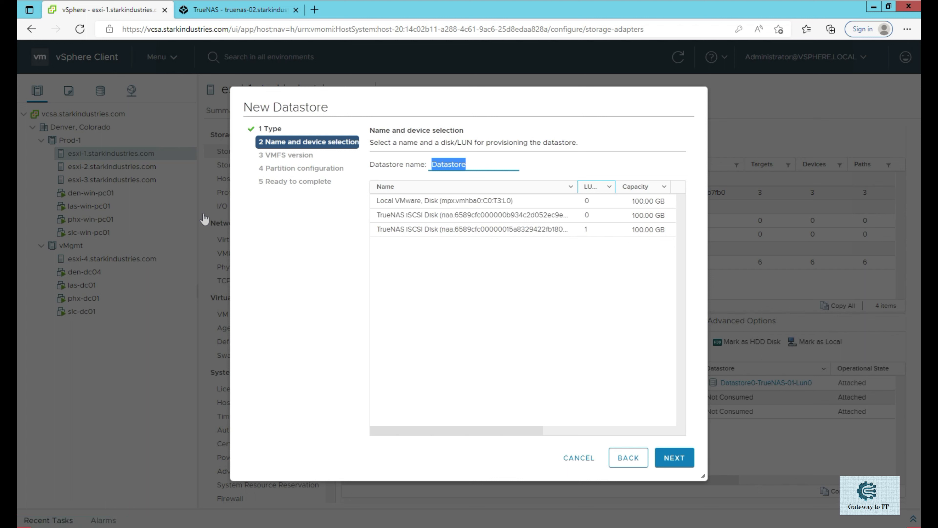
left_click(471, 164)
type("0-")
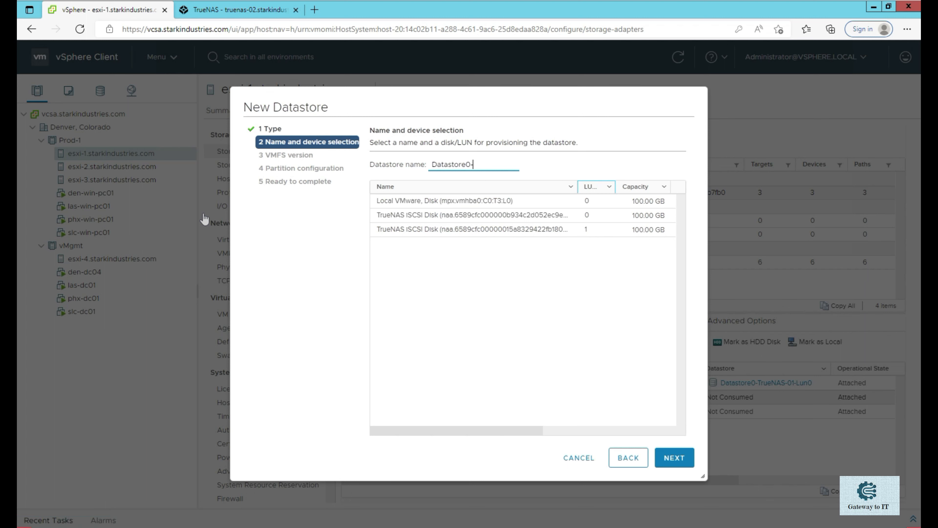
type("TrueNAS-02-Lun0")
key("ctrl+a")
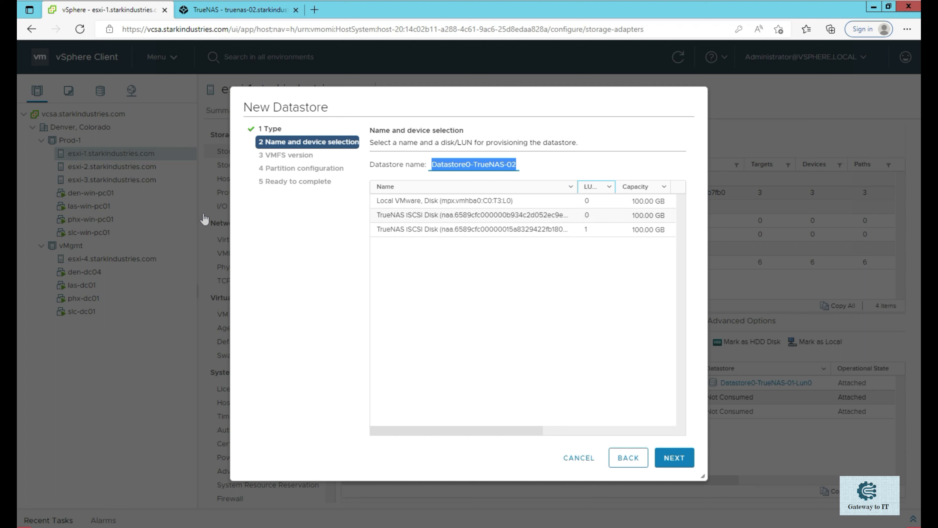
key("Tab")
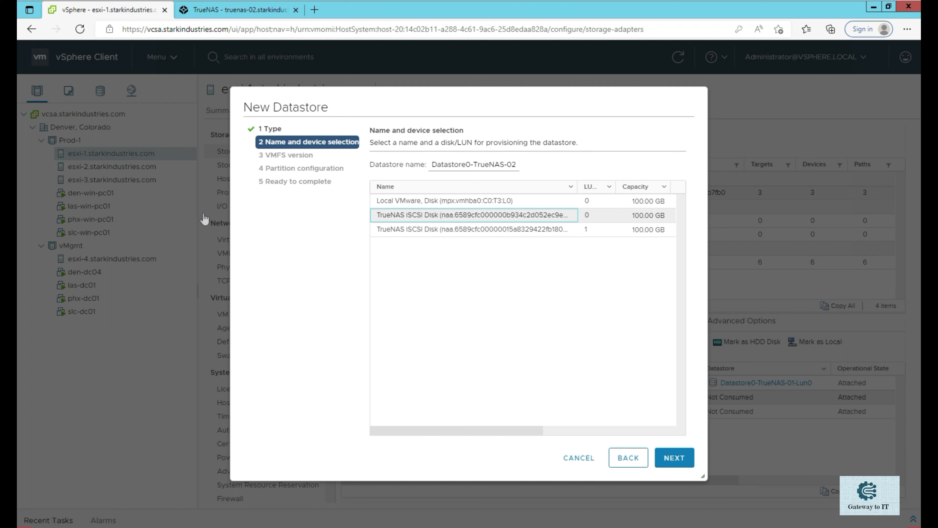
key("Return")
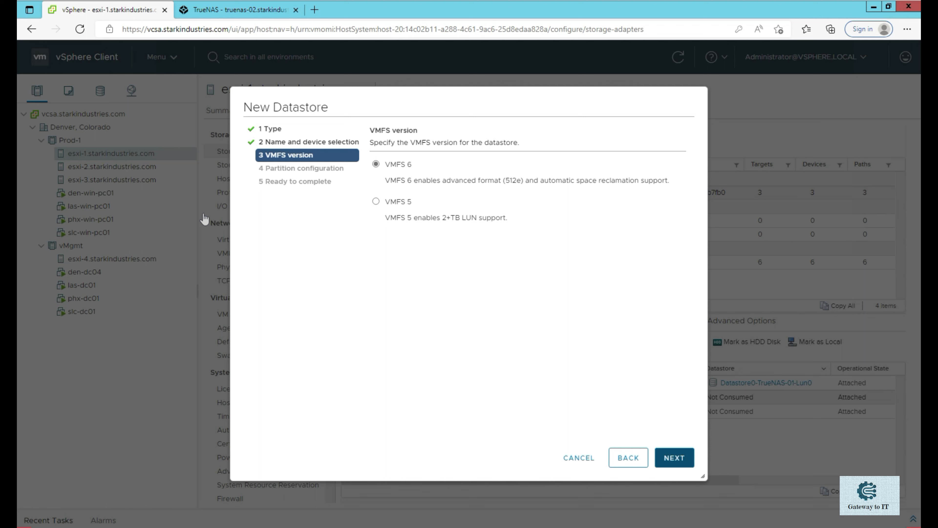
Keep VMFS 6, try a datastore size of 50 GB, set it back to 100 GB, and finish creating the datastore
left_click(675, 458)
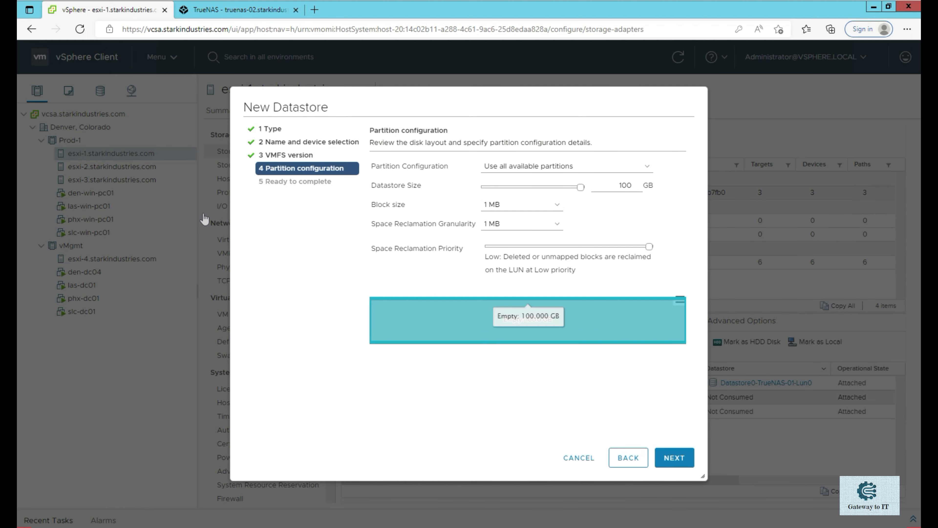
double_click(625, 186)
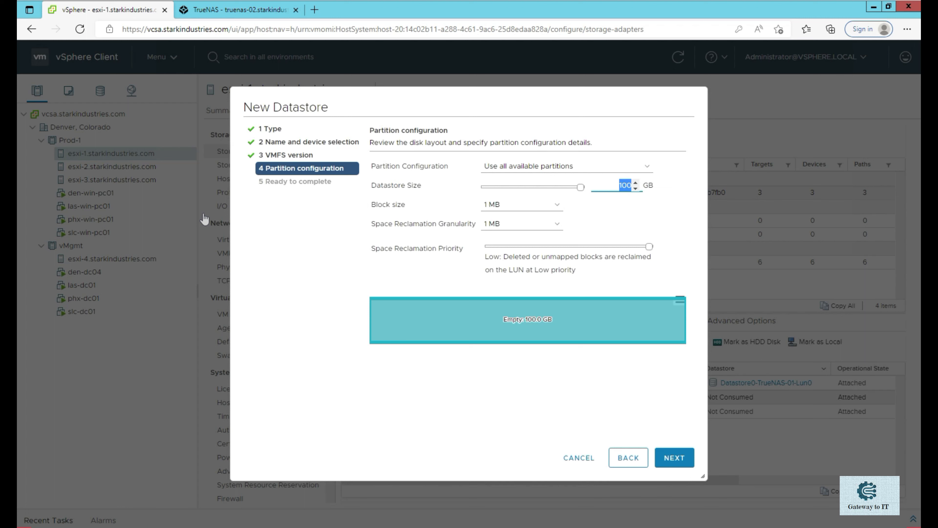
type("50")
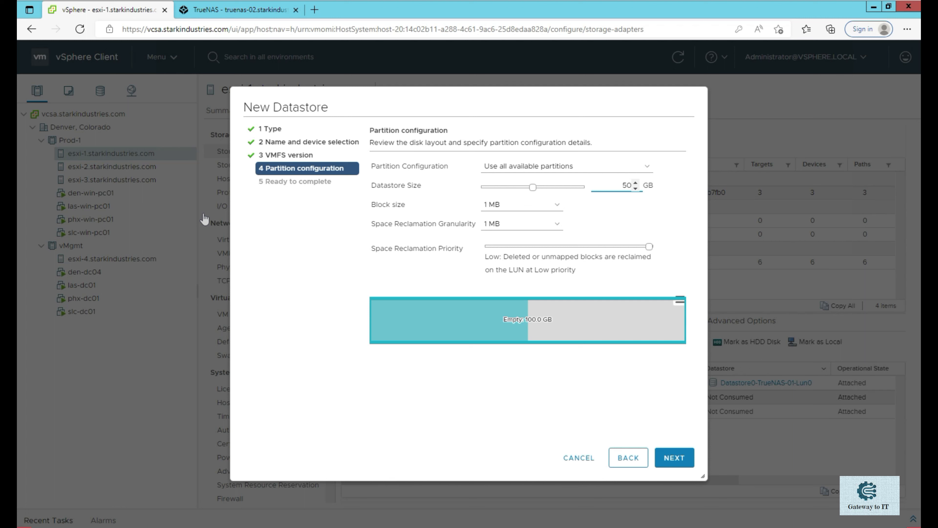
key("BackSpace")
key("BackSpace")
type("100")
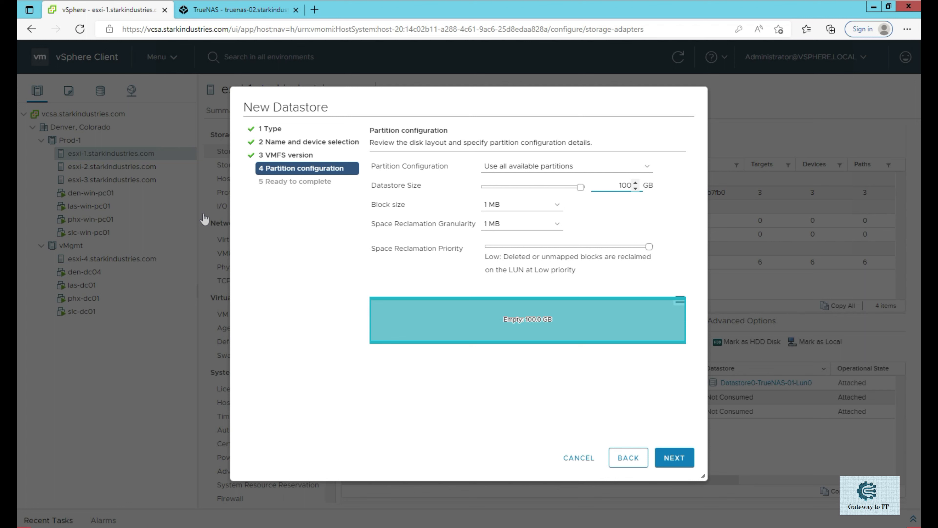
key("Return")
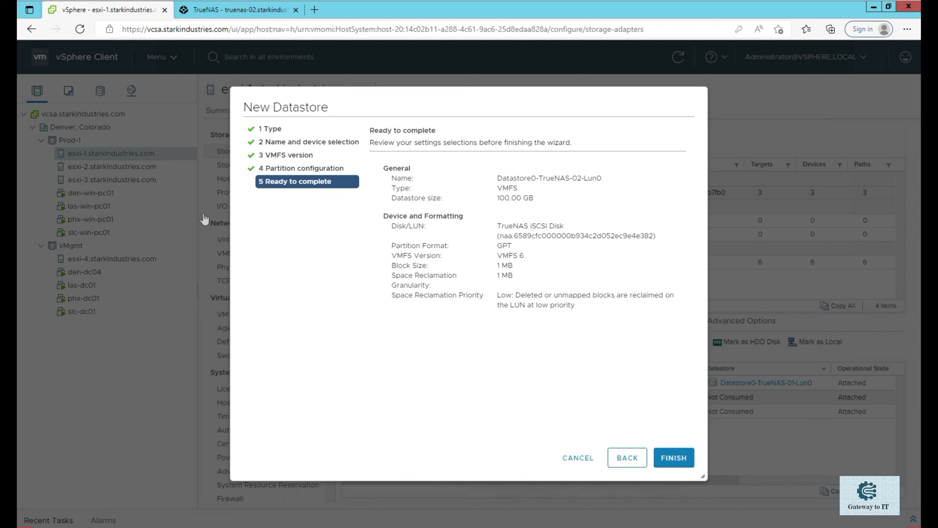
key("Return")
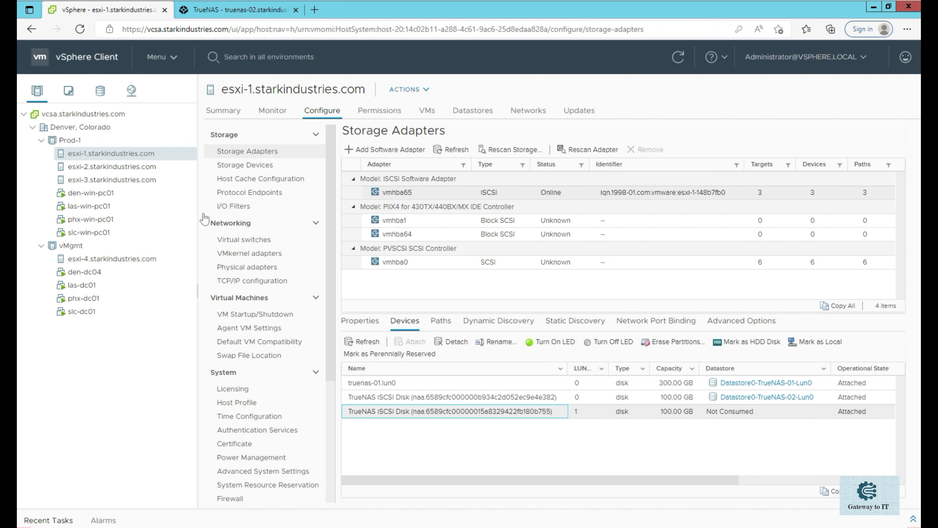
Start another VMFS datastore on esxi-1 named Datastore0-Truen-Nas-02-Lun1, using the TrueNAS iSCSI disk with LUN 1
right_click(154, 153)
mouse_move(207, 289)
left_click(328, 290)
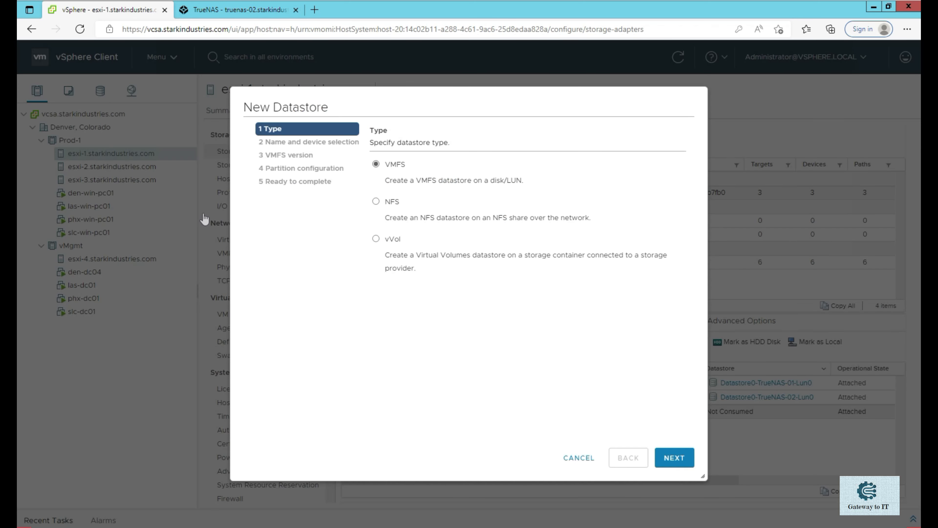
left_click(674, 457)
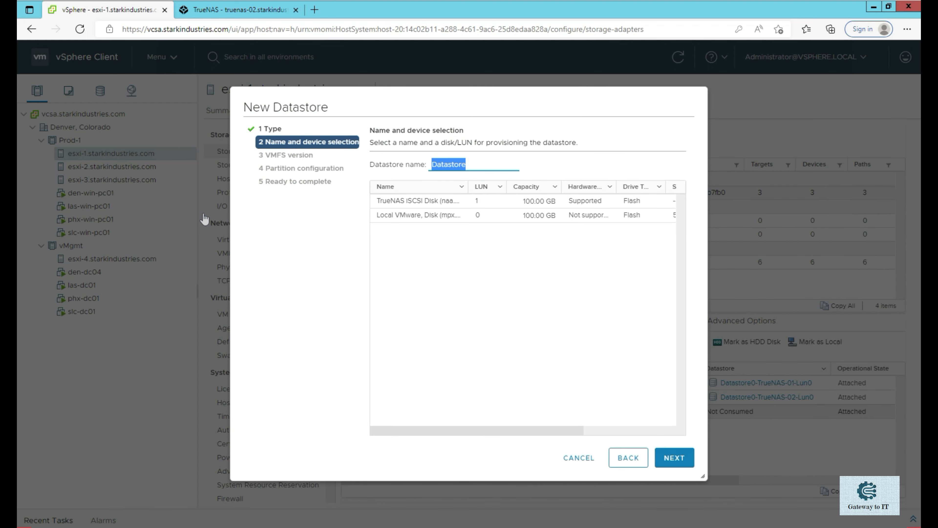
key("Right")
type("0-Truen")
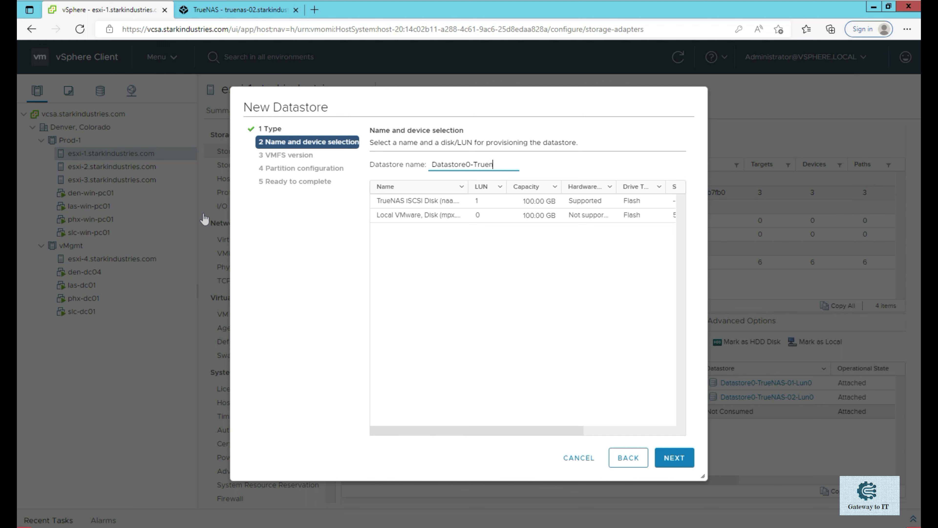
type("-Nas-02-Lun1")
left_click(419, 202)
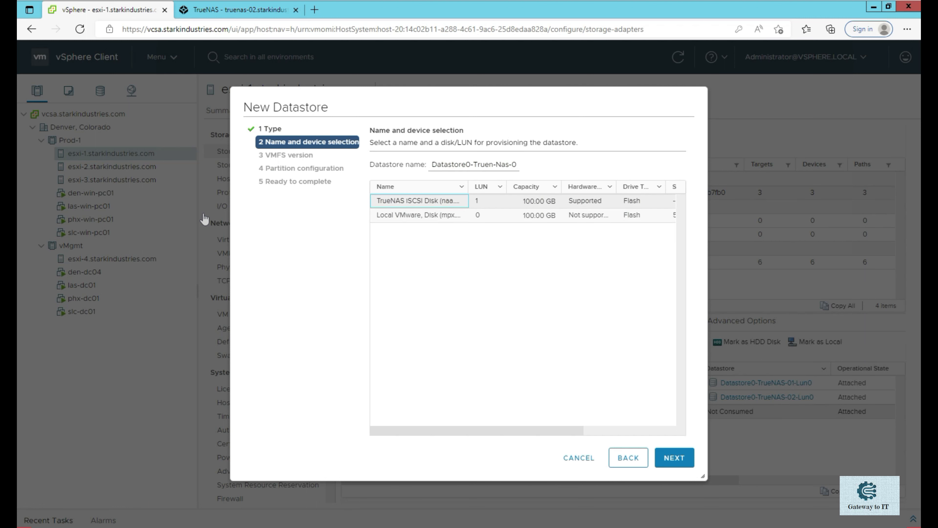
Finish the LUN 1 datastore with VMFS 6 and all available partitions, and sort the adapter's devices by LUN
left_click(674, 458)
left_click(675, 457)
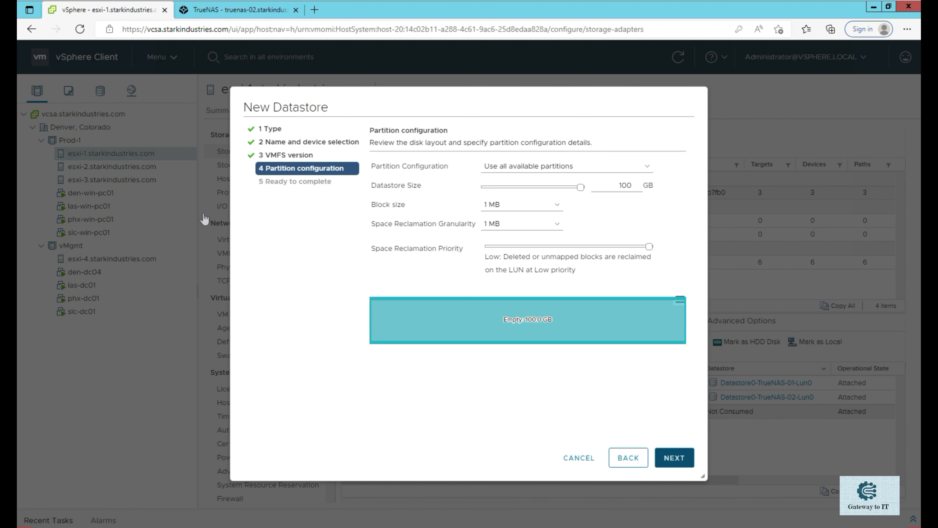
left_click(675, 458)
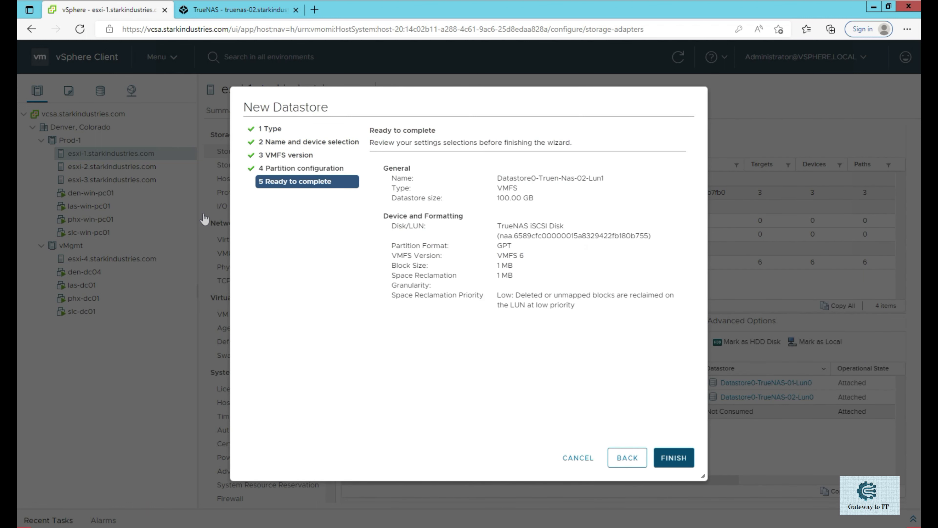
left_click(674, 458)
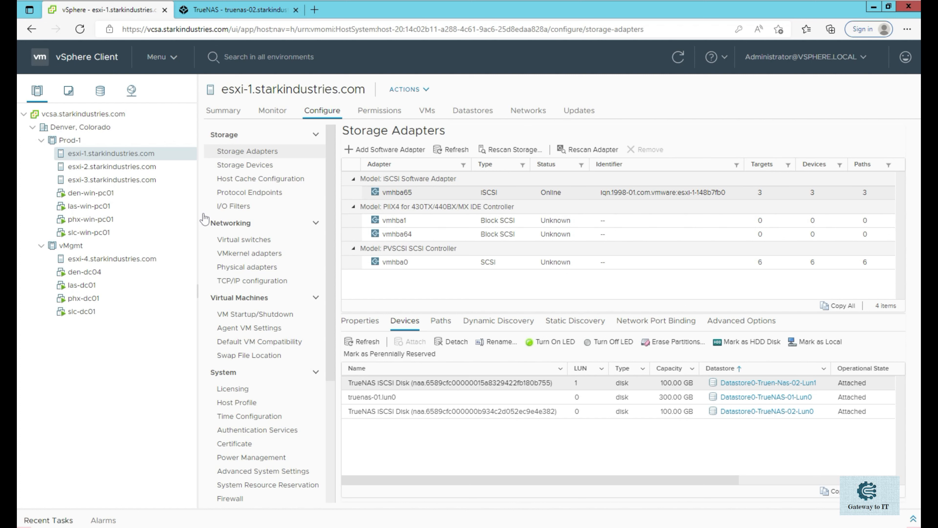
left_click(583, 368)
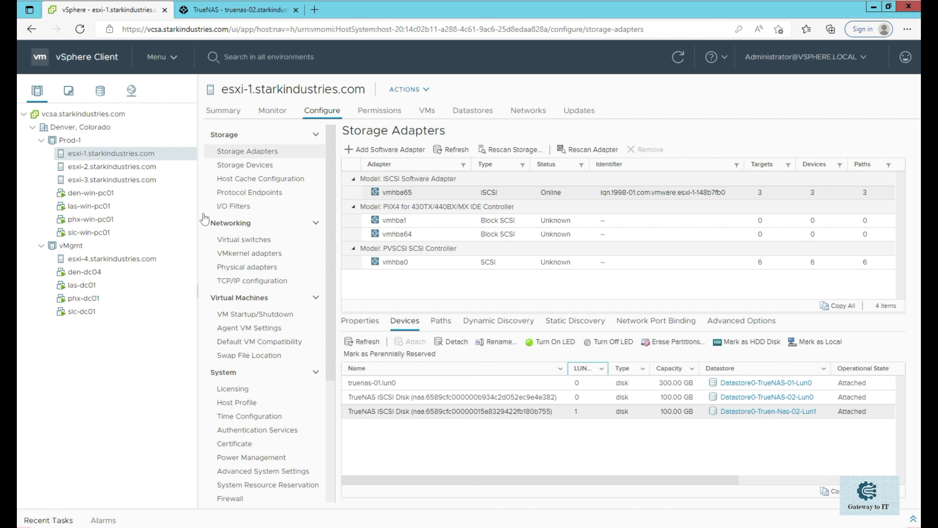
Switch to TrueNAS and examine the iscsishare pool with its volumes lun0 and lun1 in the storage pools list
key("ctrl+Tab")
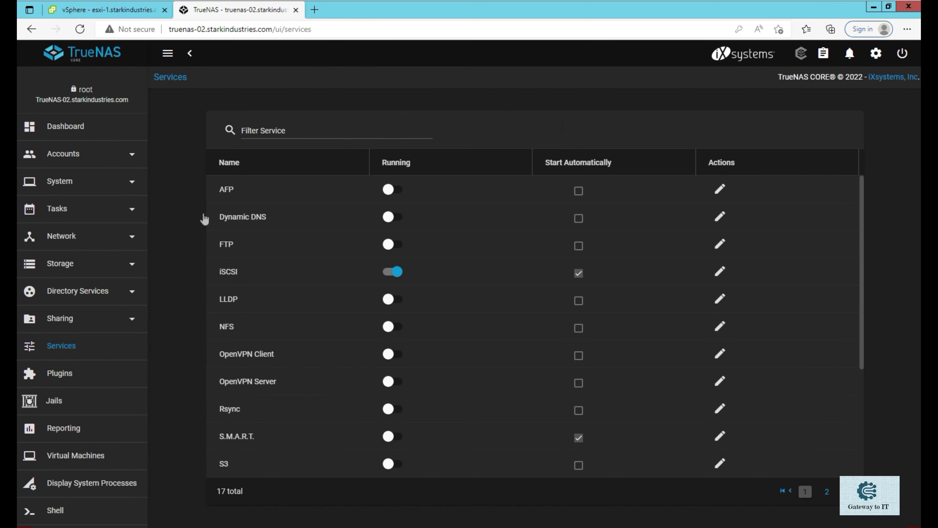
left_click(60, 263)
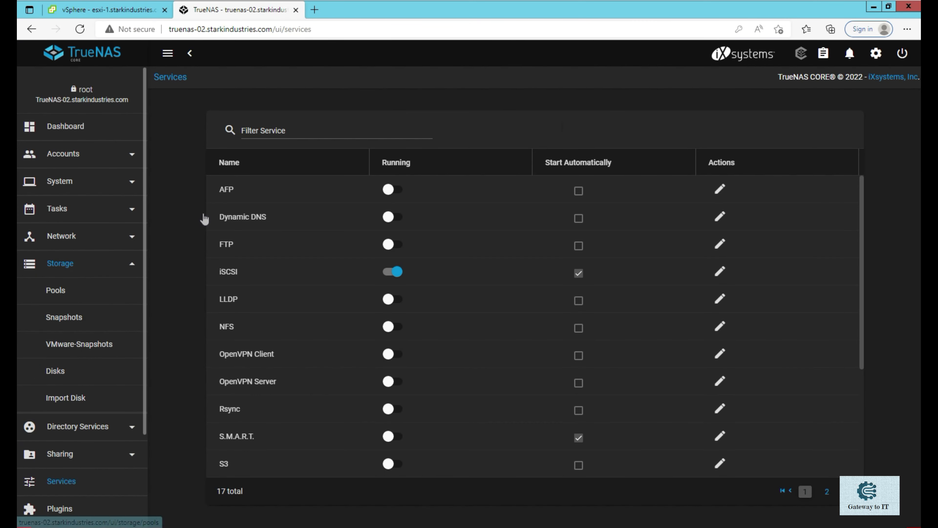
left_click(56, 290)
left_click(205, 224)
left_click(204, 215)
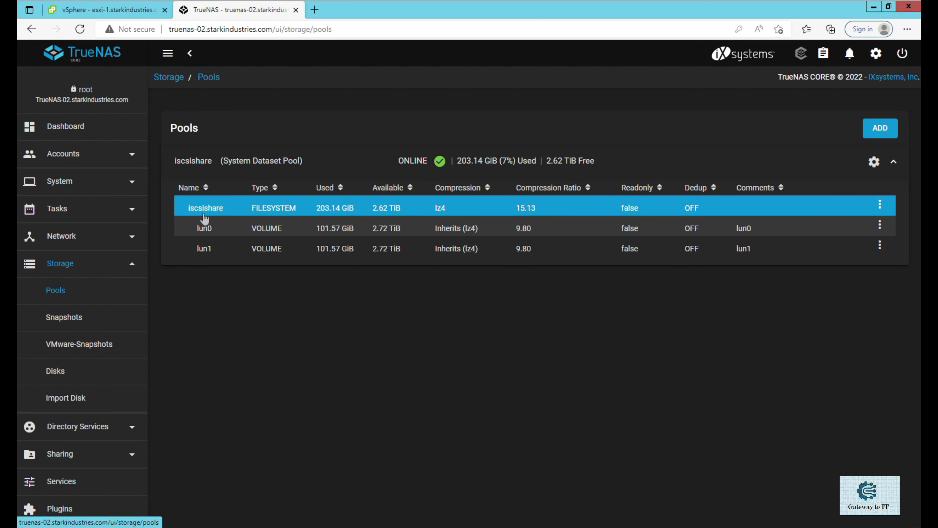
left_click(203, 214)
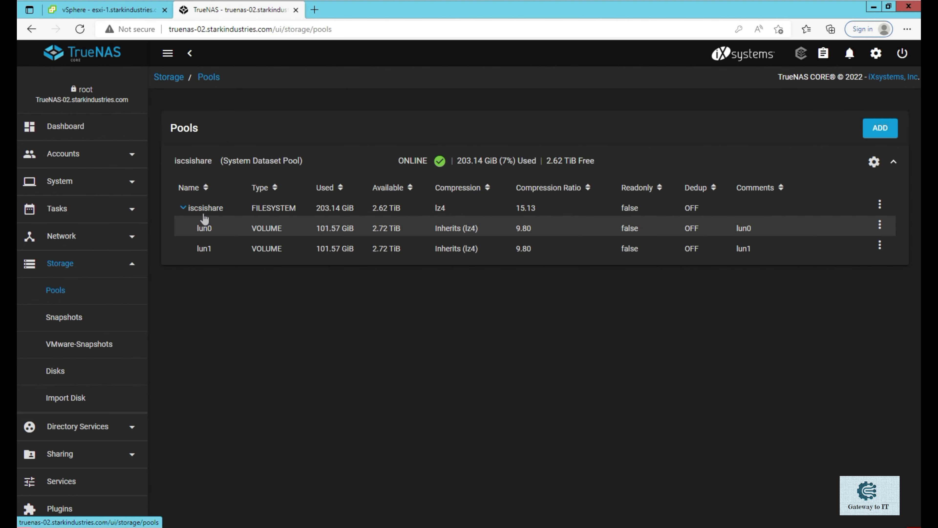
Start adding vdevs to the iscsishare pool, show disks with non-unique serial numbers, and assign disk da6 to the data vdevs
left_click(874, 161)
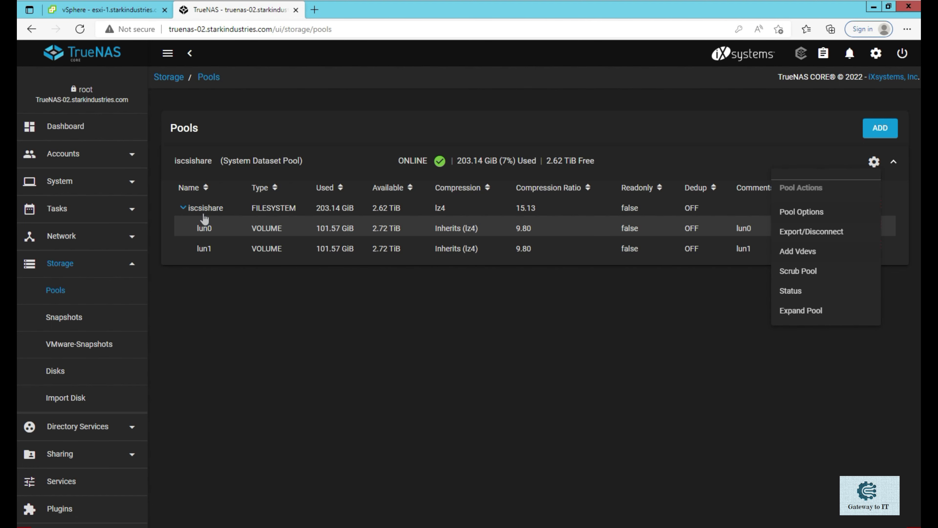
left_click(797, 251)
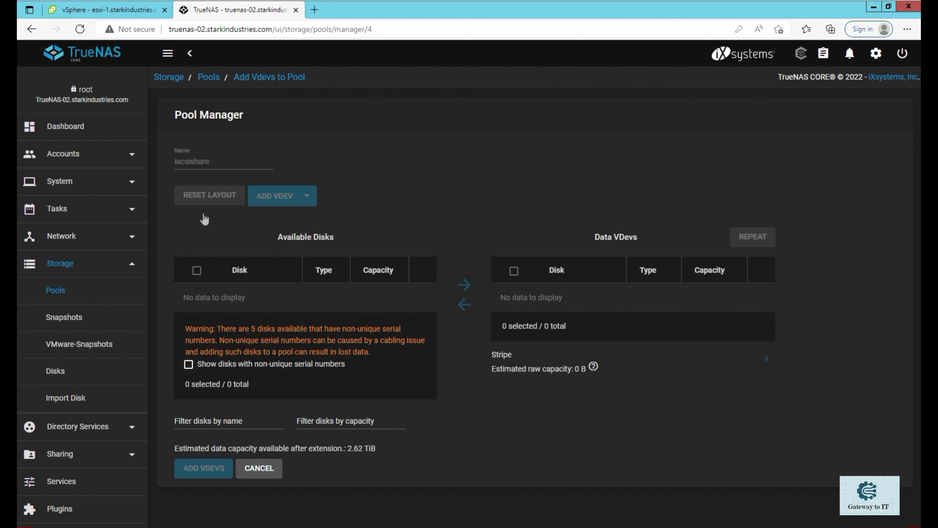
left_click(189, 365)
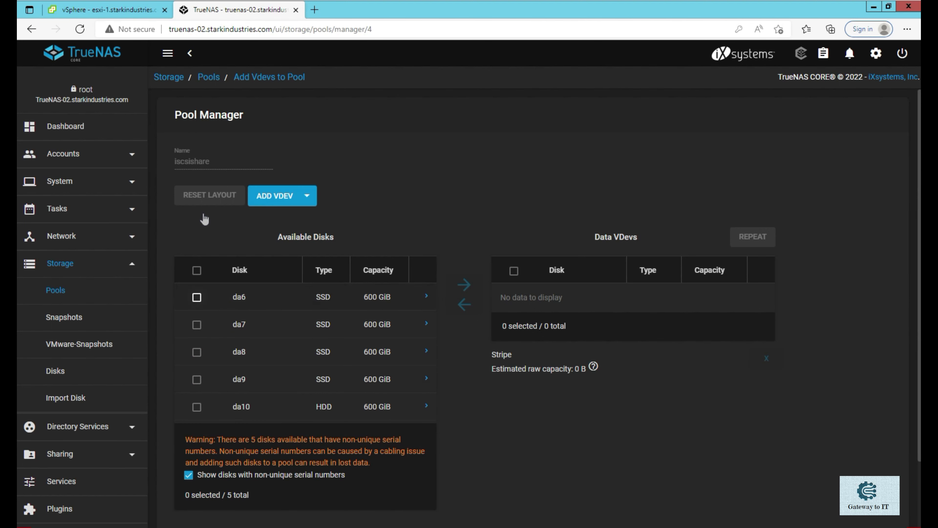
left_click(197, 297)
scroll(204, 218, "down", 3)
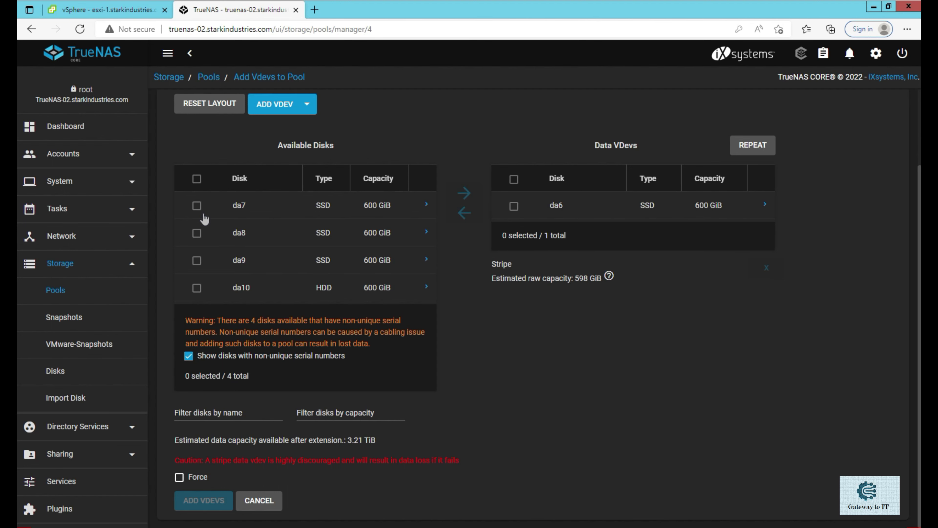
Force the single-disk stripe layout, confirm both warnings, and add the vdev to extend the iscsishare pool
key("space")
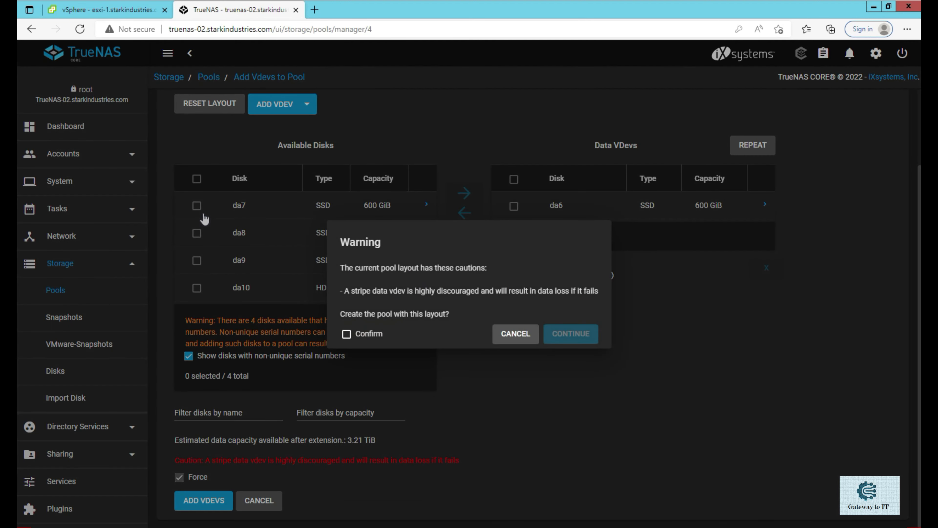
key("space")
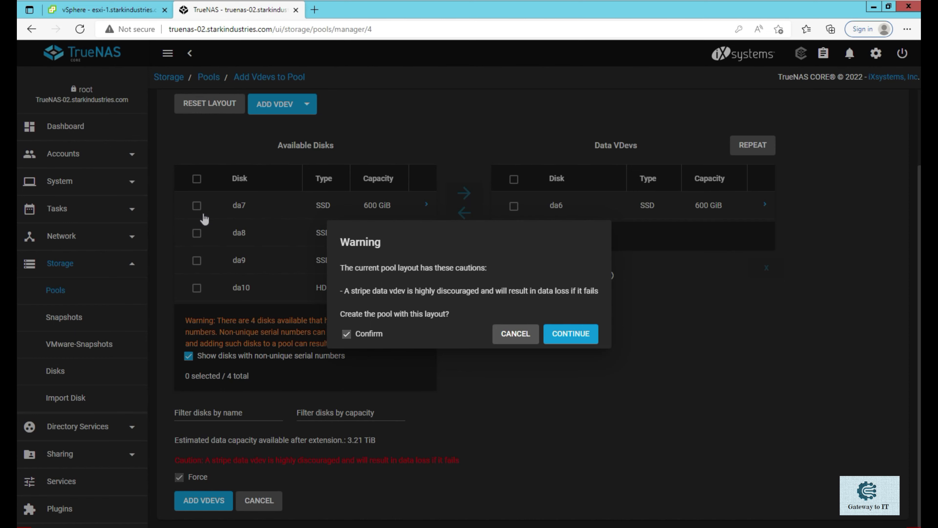
key("Return")
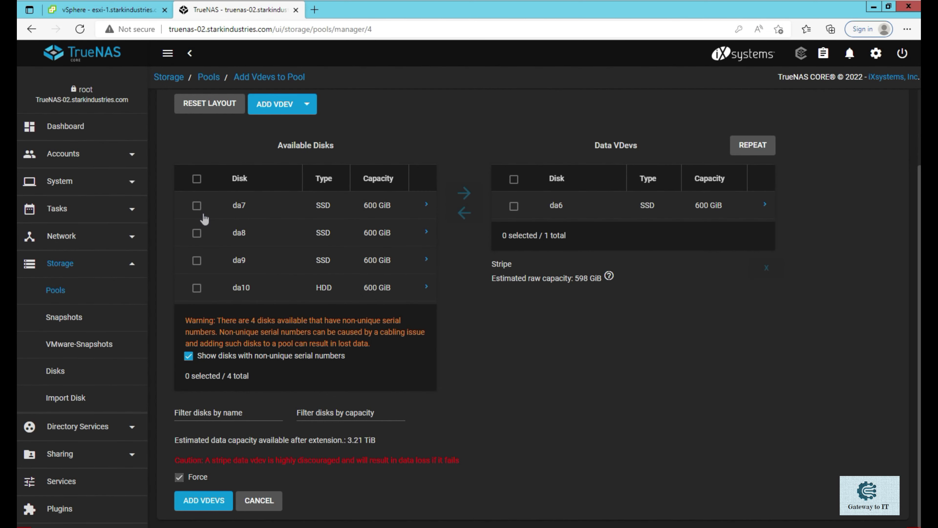
key("Return")
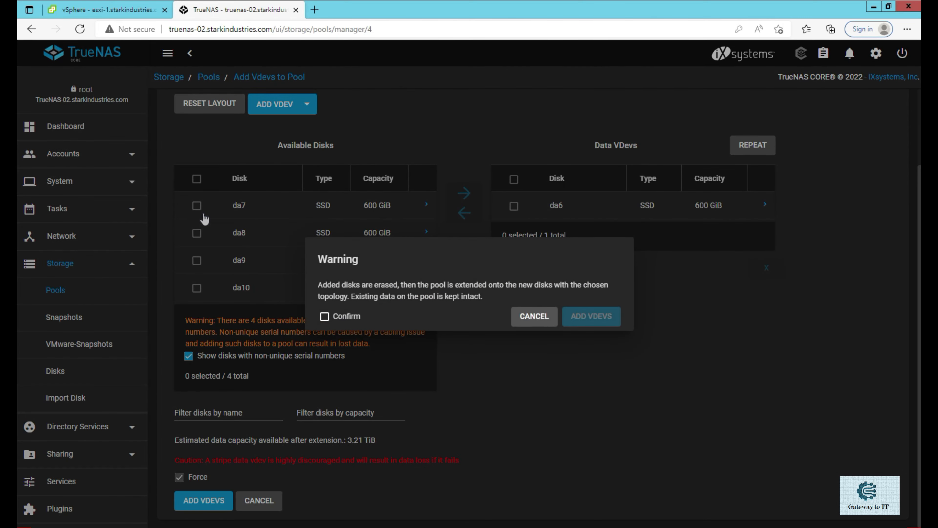
key("space")
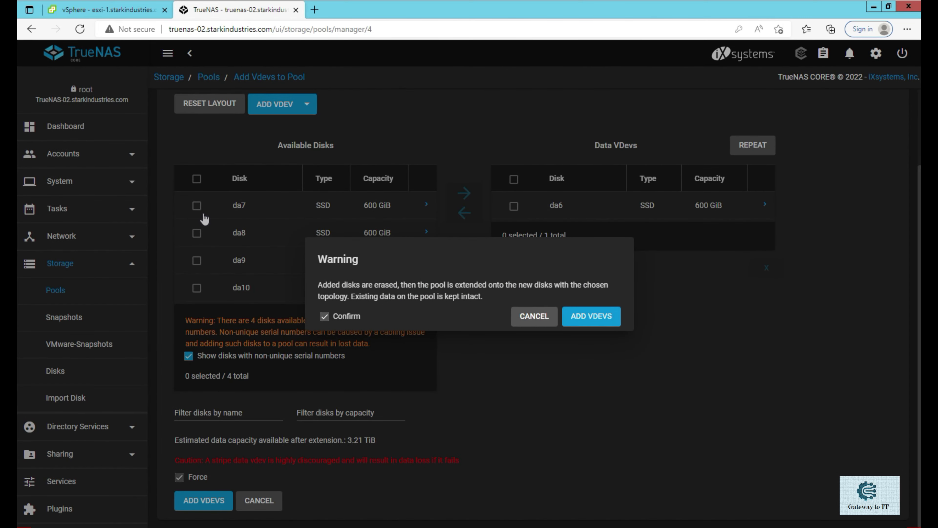
key("Return")
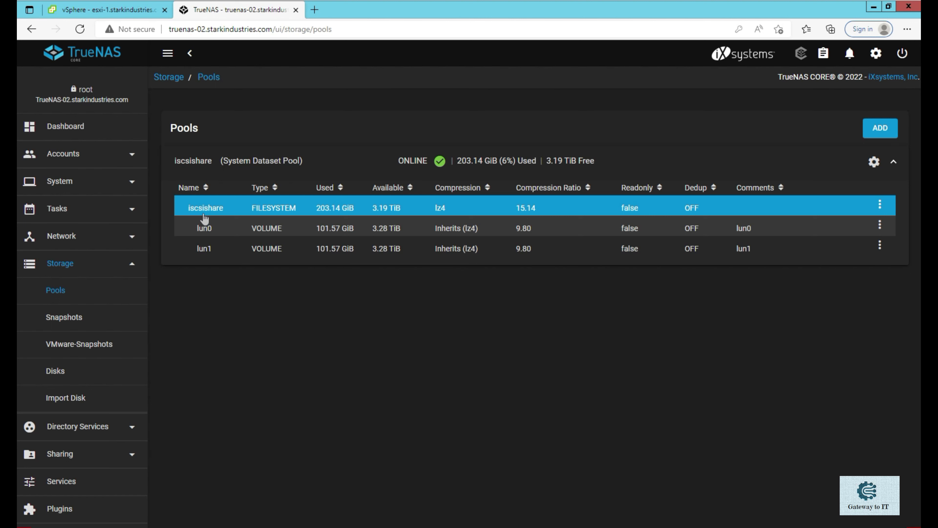
Edit the lun1 zvol in the iscsishare pool, set its size to 500 GiB, and save it
left_click(203, 214)
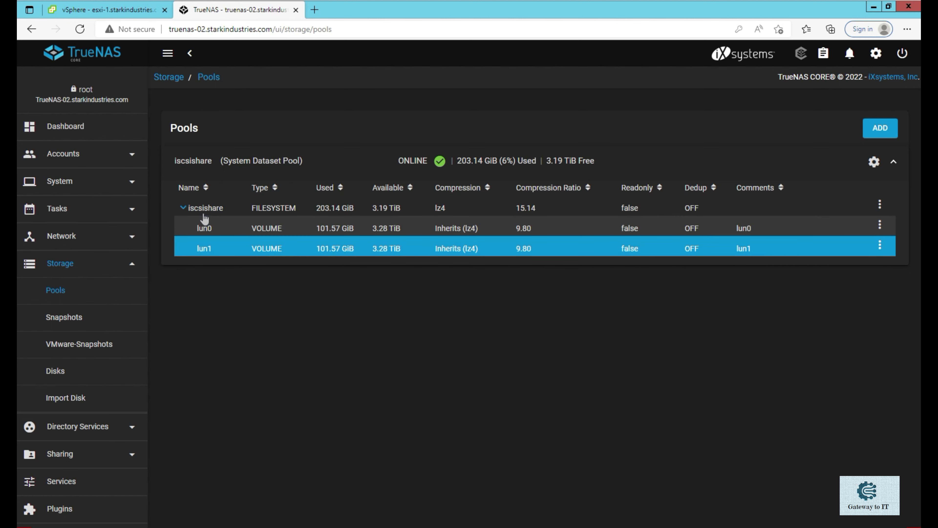
left_click_drag(197, 248, 394, 248)
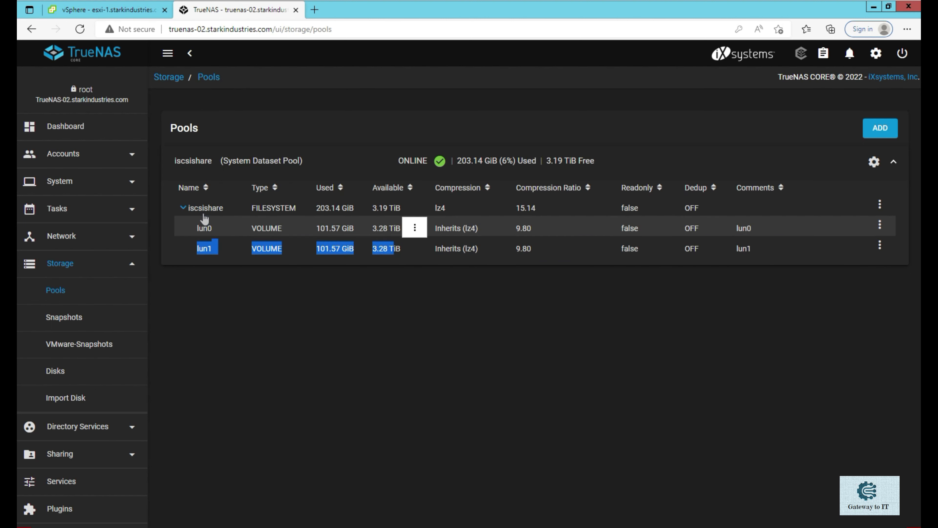
left_click(396, 263)
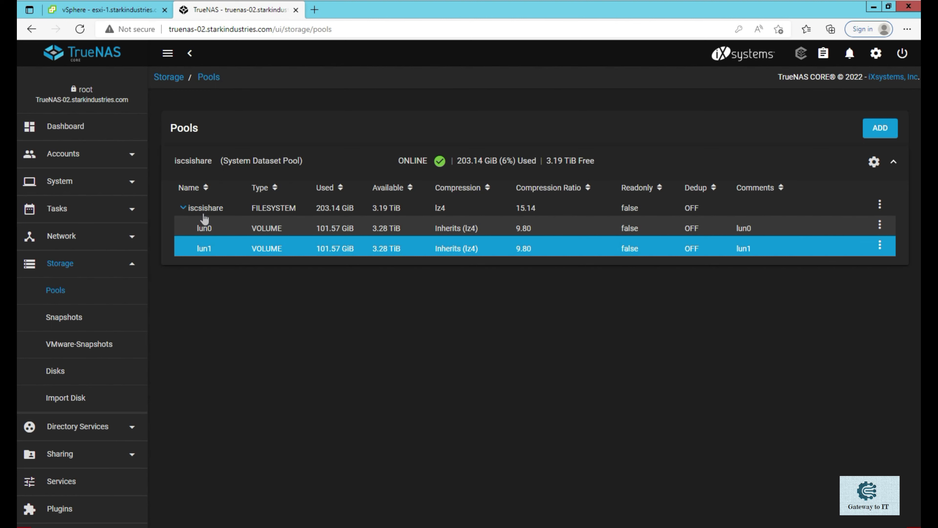
left_click(880, 244)
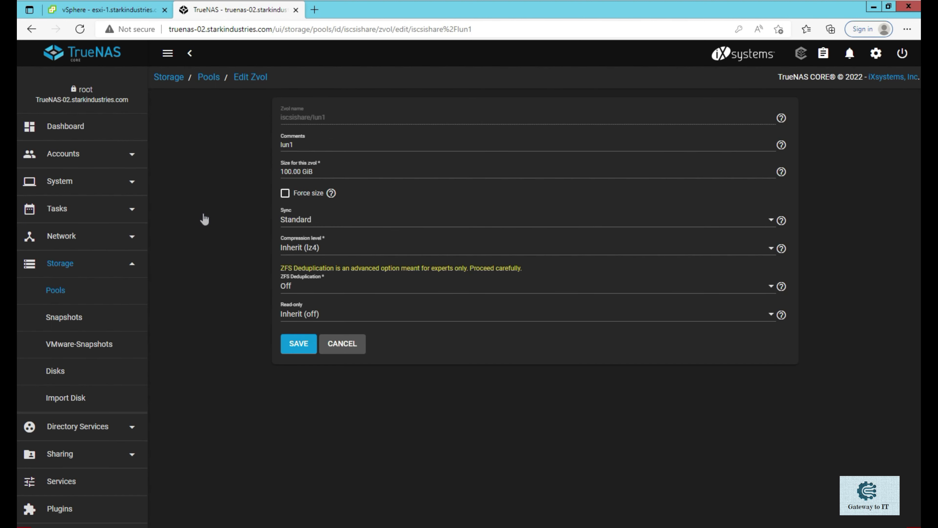
left_click(314, 172)
key("Left")
key("Left")
key("BackSpace")
key("BackSpace")
key("BackSpace")
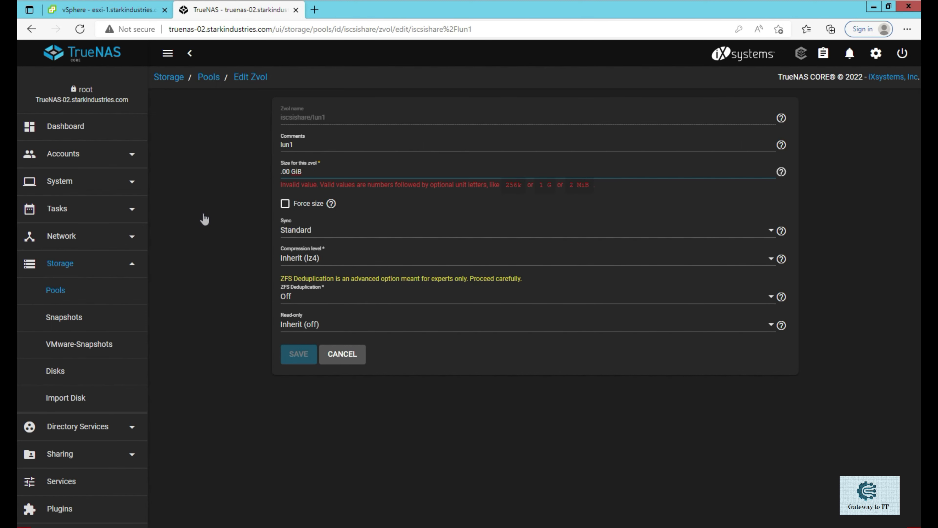
type("400")
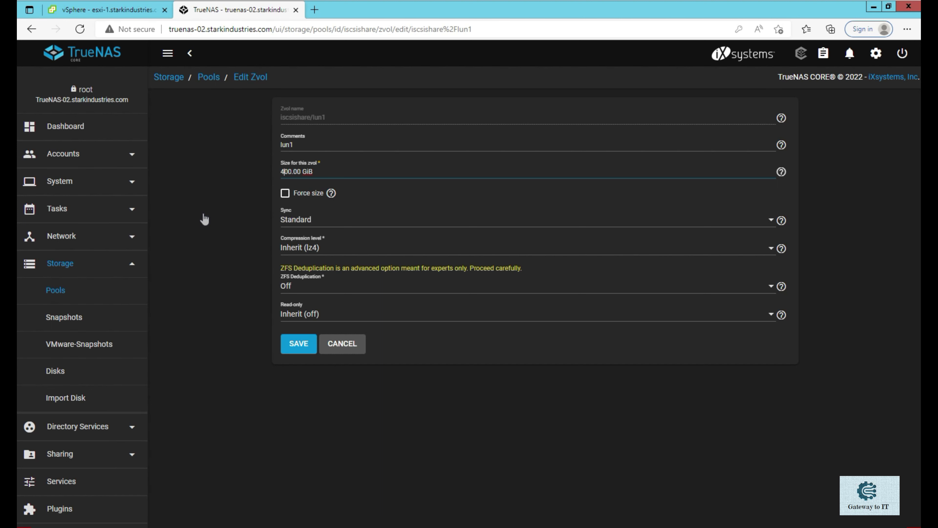
key("Delete")
type("5")
key("Return")
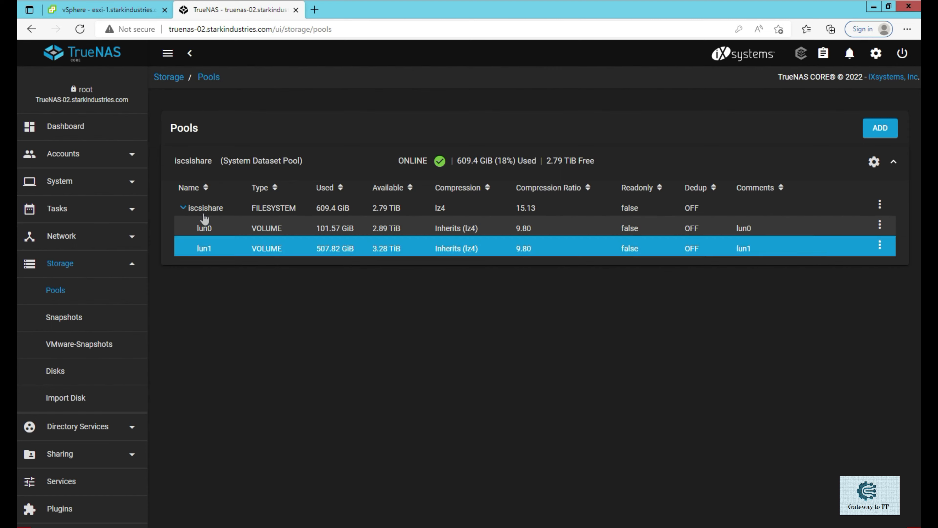
Switch to the vSphere Client and review the iSCSI adapter's devices on esxi-1, sorting them by capacity and by LUN
key("ctrl+Tab")
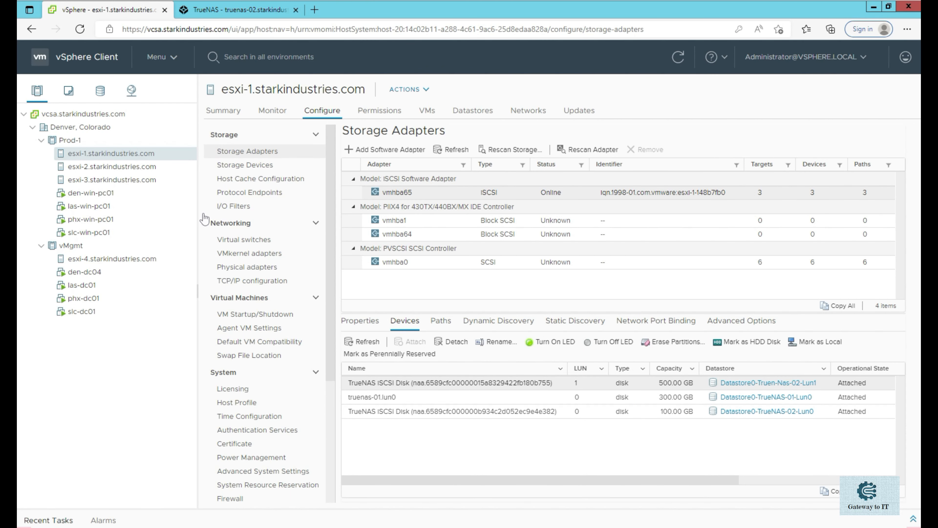
left_click(670, 369)
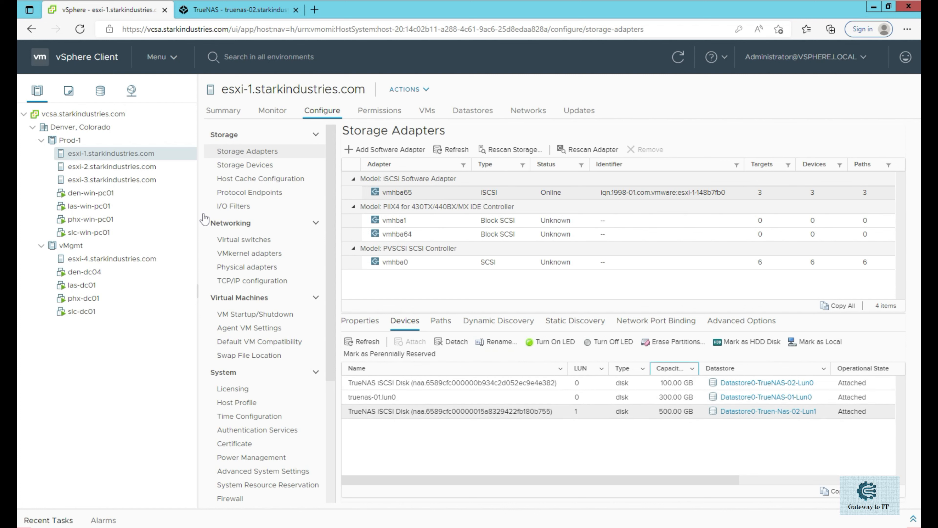
left_click(581, 368)
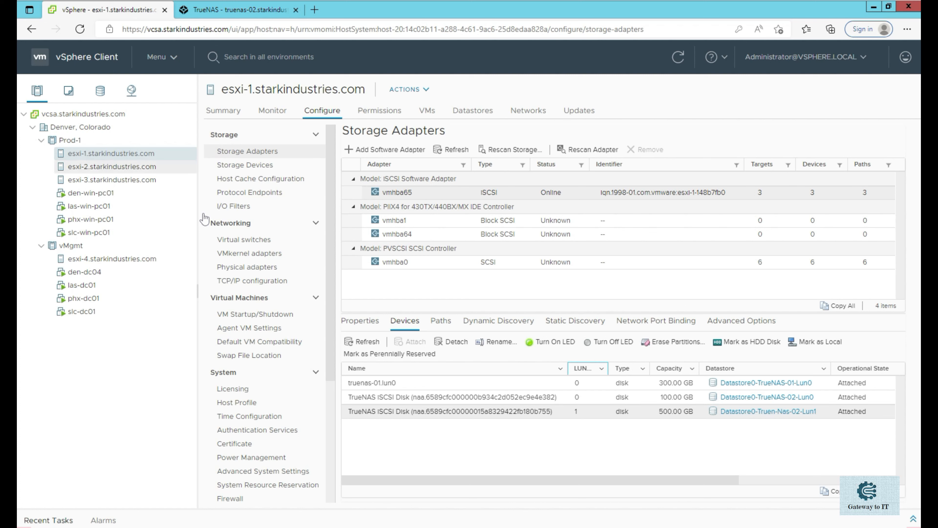
In the datastore inventory, open the device backing of Datastore0-Truen-Nas-02-Lun1 and examine the capacity of its iSCSI disk
left_click(100, 91)
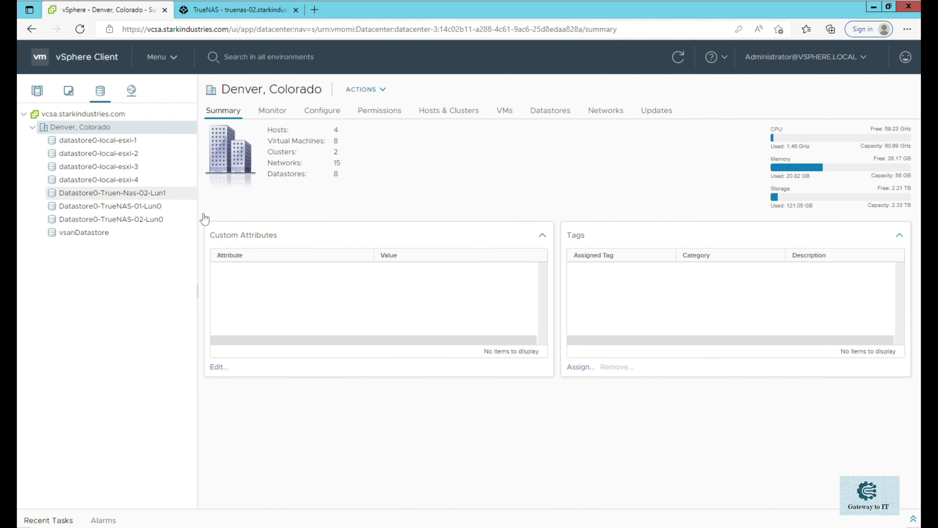
left_click(204, 218)
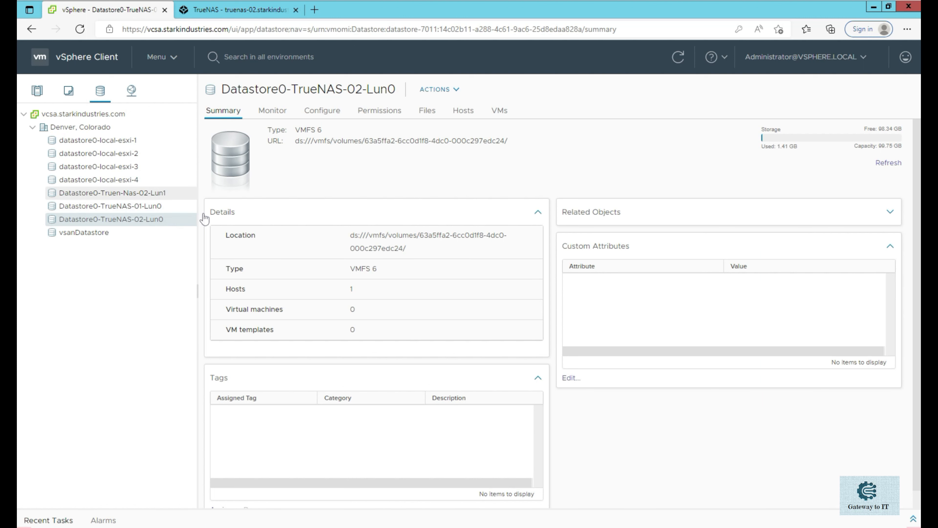
left_click(113, 193)
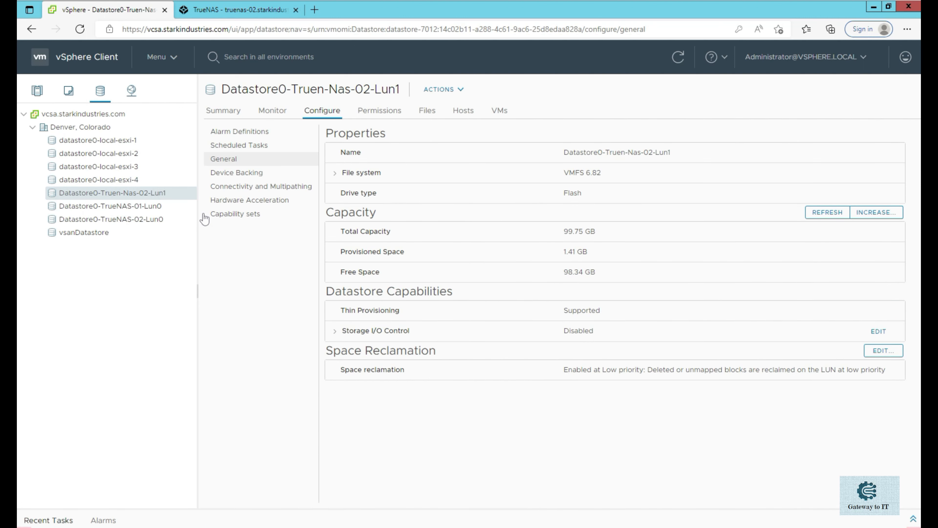
left_click(237, 172)
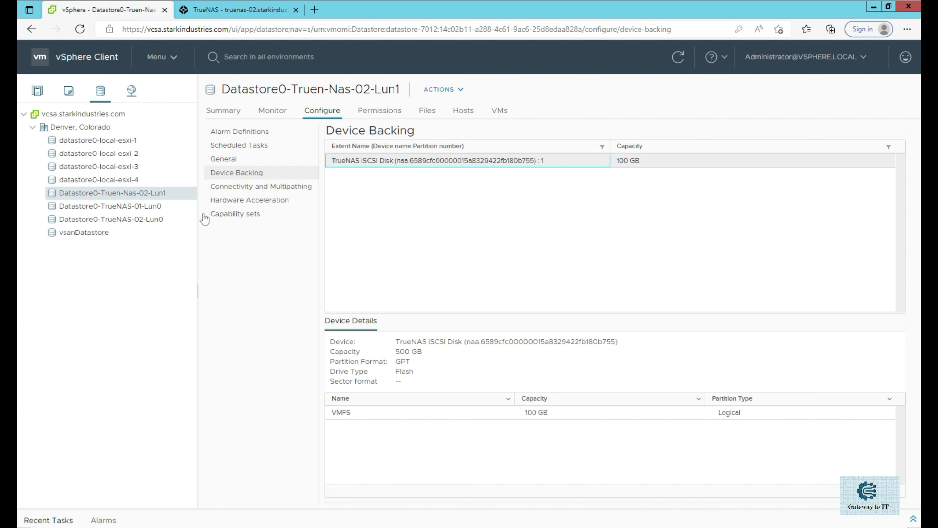
left_click_drag(395, 351, 423, 352)
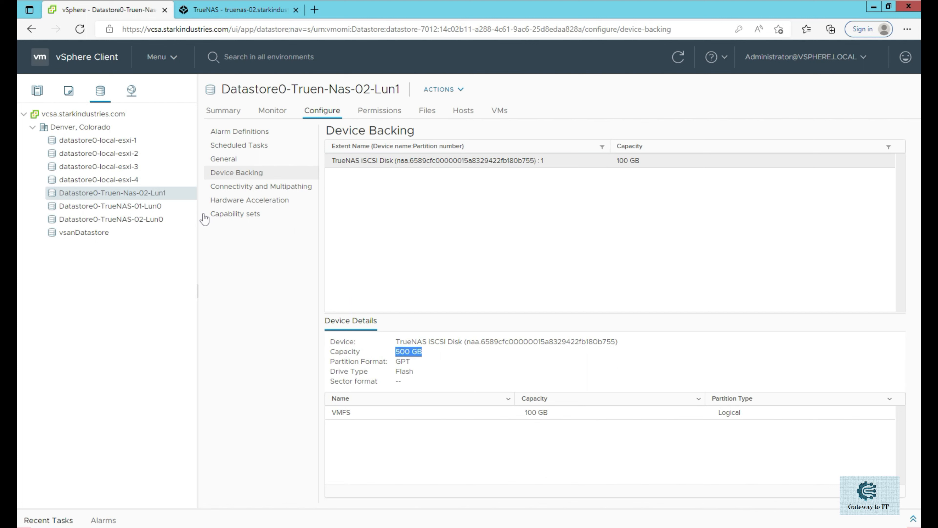
left_click(444, 355)
left_click_drag(331, 352, 422, 351)
left_click(443, 356)
left_click_drag(423, 352, 396, 352)
Increase the capacity of Datastore0-Truen-Nas-02-Lun1 by 400 GB, using the free space on the TrueNAS iSCSI disk with LUN 1
right_click(205, 219)
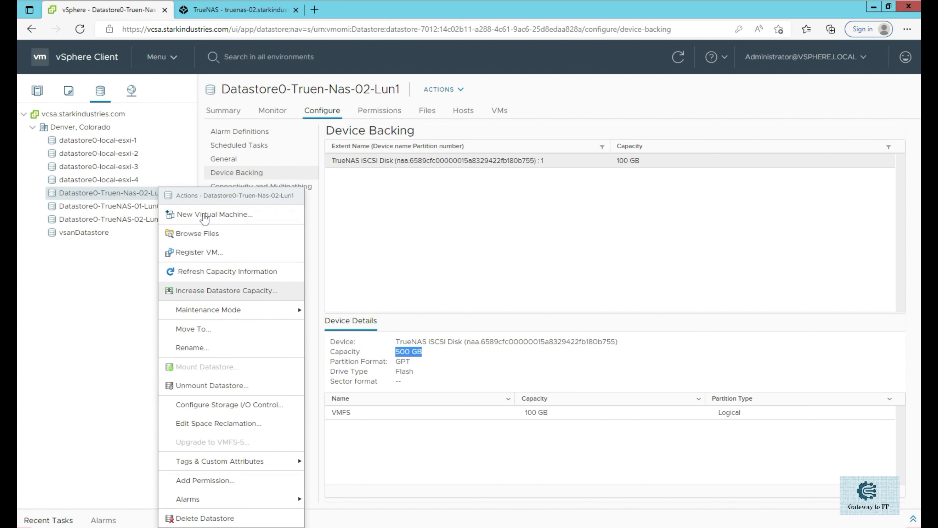
key("Return")
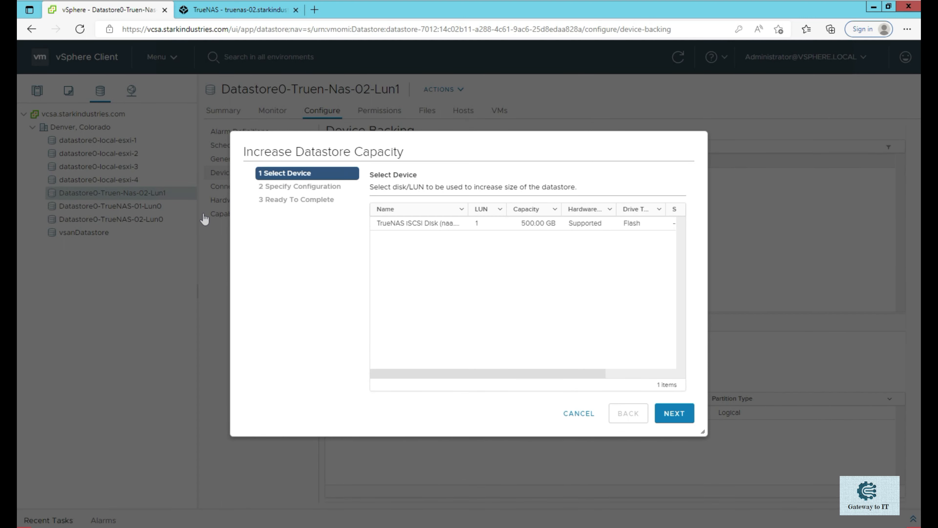
left_click(418, 224)
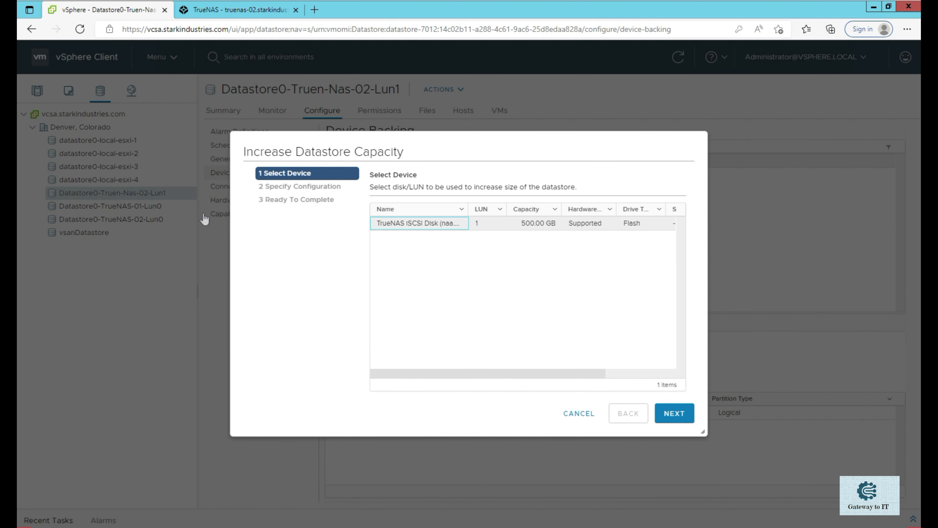
mouse_move(487, 373)
left_mouse_down()
mouse_move(559, 373)
mouse_move(488, 374)
left_mouse_up()
left_click(674, 413)
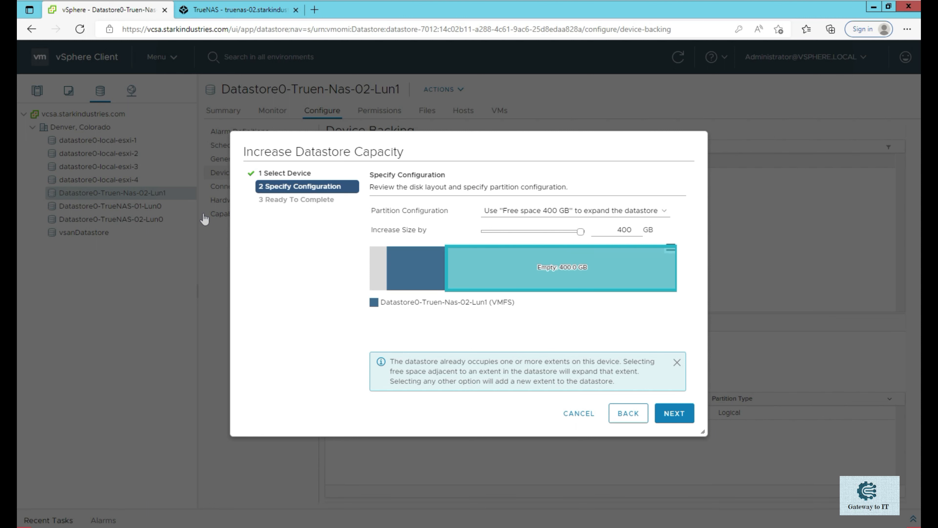
left_click(675, 414)
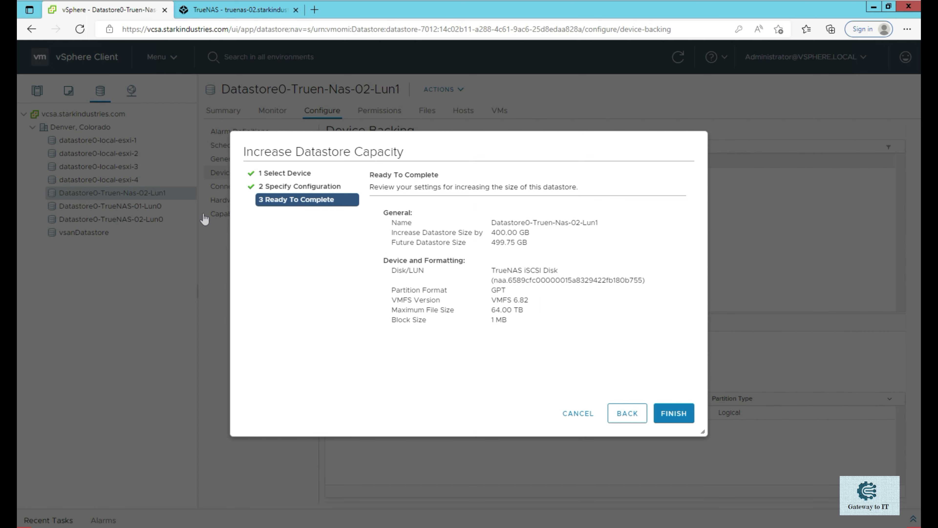
left_click_drag(491, 242, 527, 242)
left_click(674, 413)
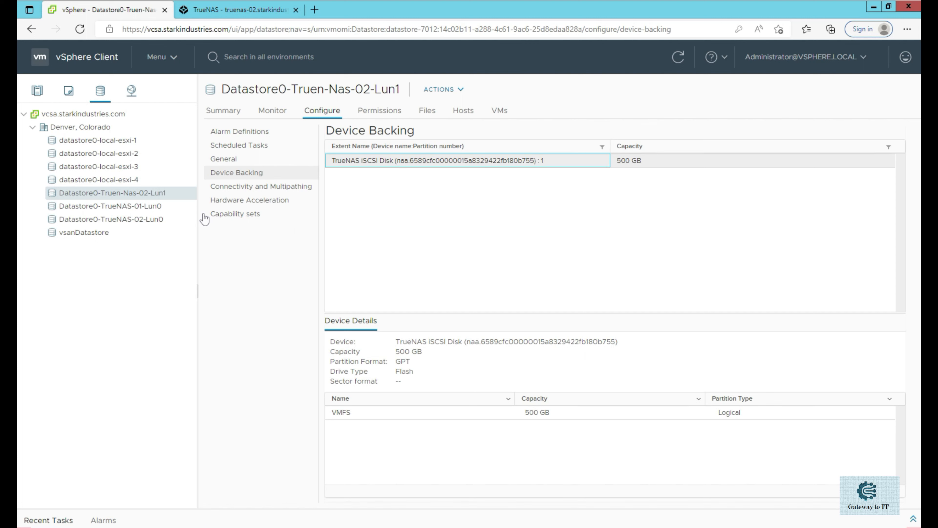
Check the backing device's capacity, return to the storage adapters of esxi-1, and sort the iSCSI devices by LUN
mouse_move(330, 342)
left_mouse_down()
mouse_move(344, 351)
mouse_move(425, 352)
mouse_move(330, 352)
left_mouse_up()
left_click(443, 364)
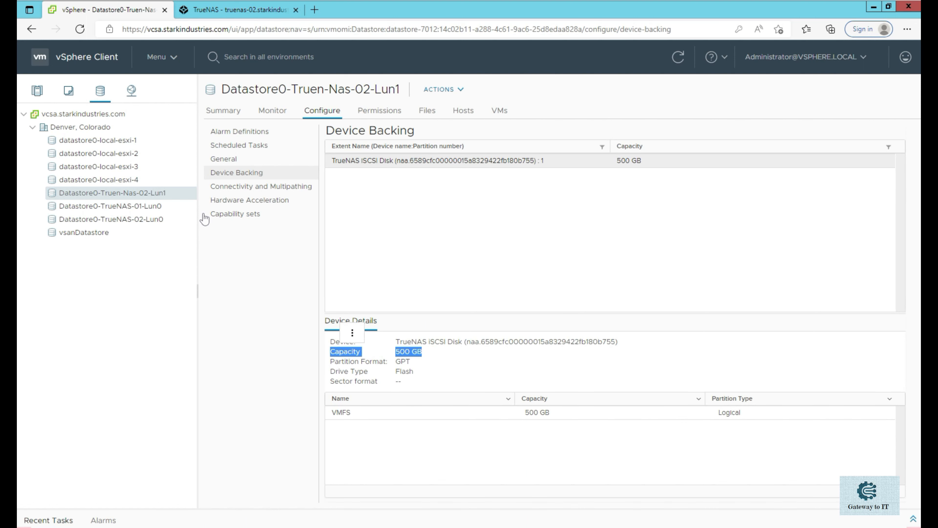
left_click(352, 332)
left_click(38, 91)
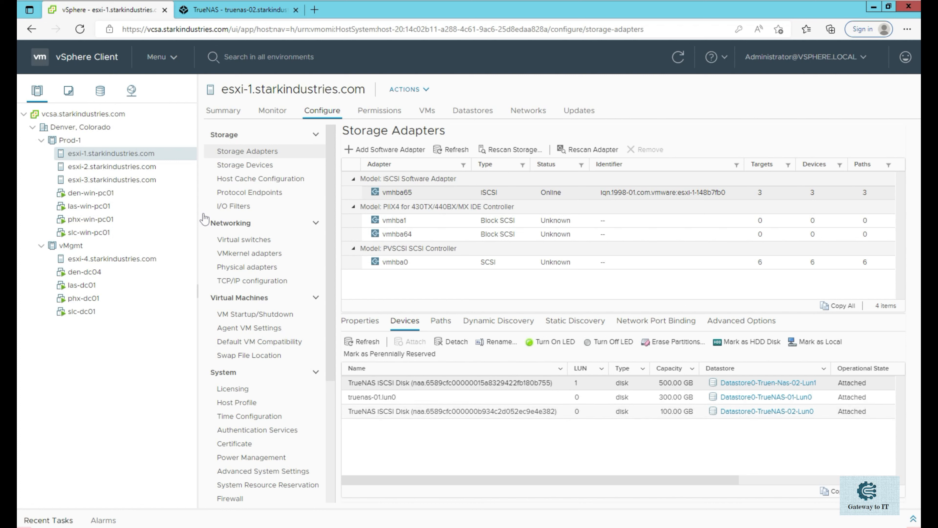
left_click(583, 368)
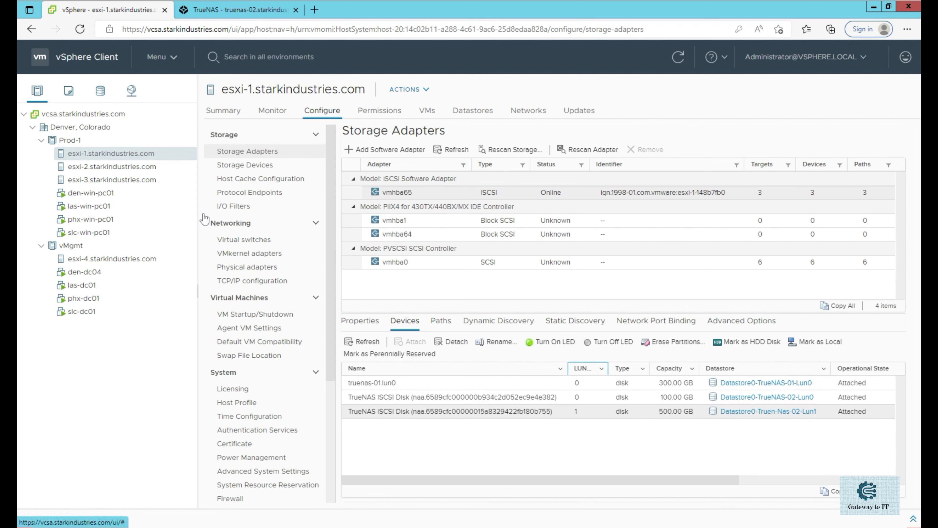